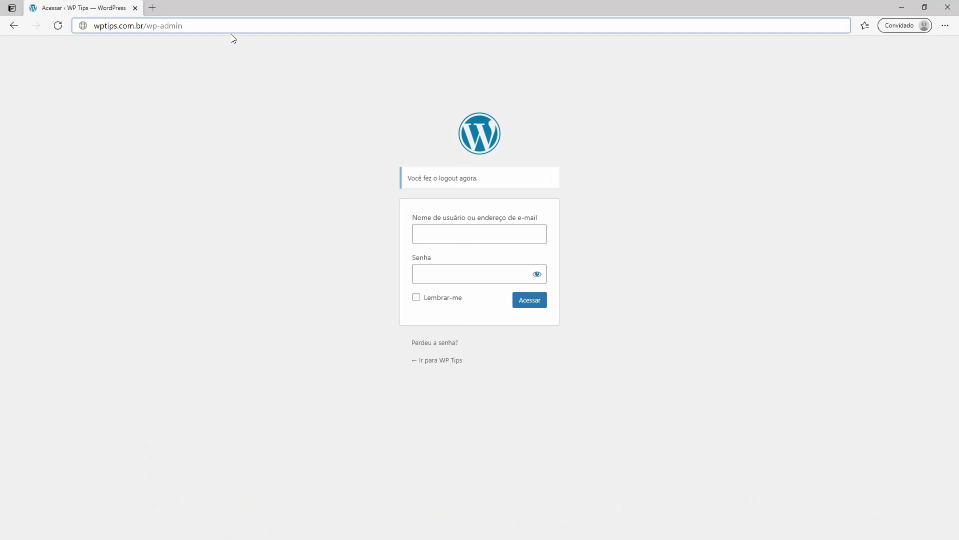
Step: Enter the admin account's e-mail and password in the login form and submit it
{"action": "left_click", "coordinate": [469, 234]}
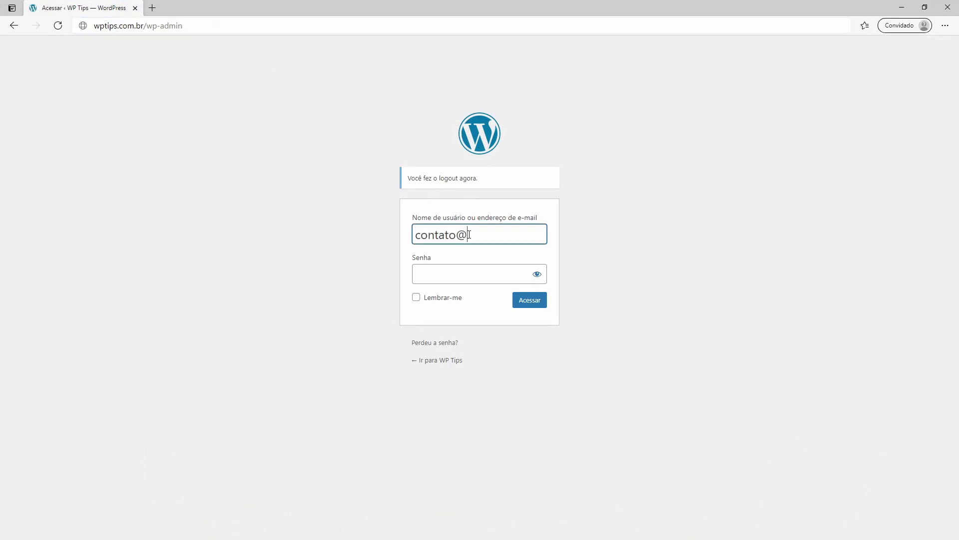
{"action": "key", "text": "Tab"}
{"action": "type", "text": "senha1"}
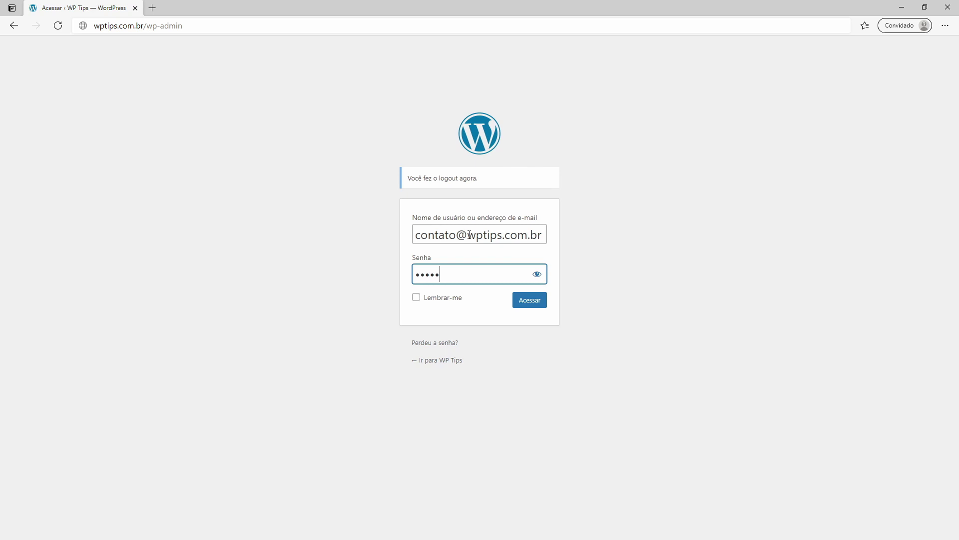
{"action": "type", "text": "234"}
{"action": "key", "text": "Return"}
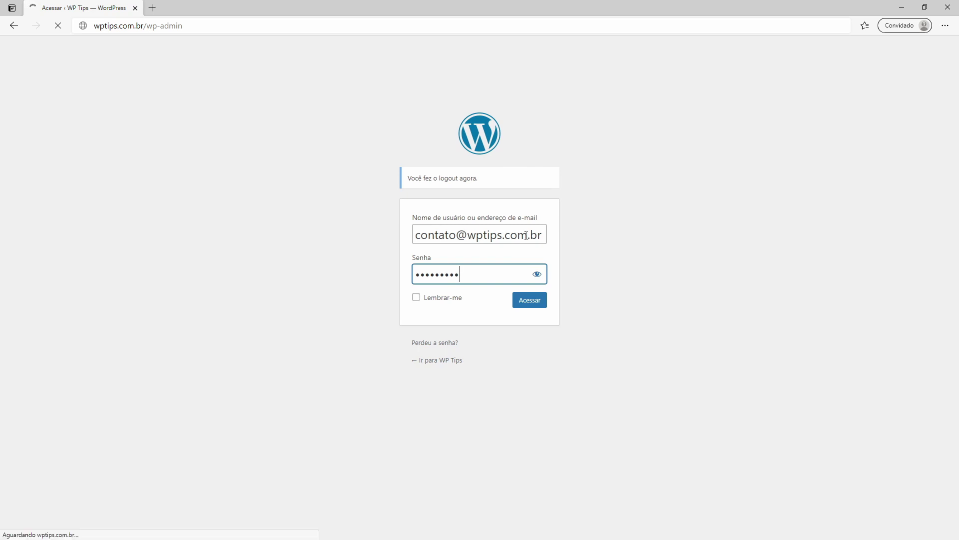
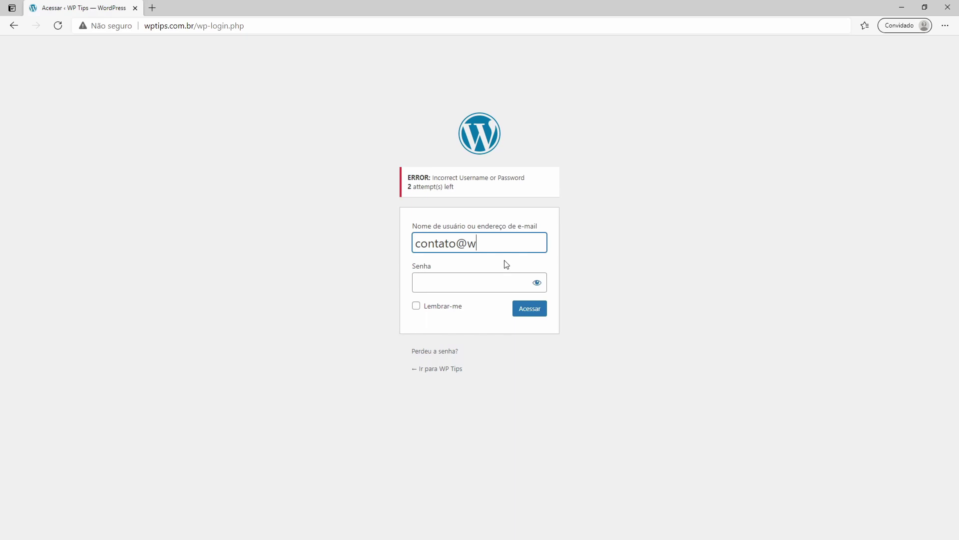
Step: Log in to the WP Tips admin with the site account and go to Plugins > Adicionar novo
{"action": "type", "text": ".com.br"}
{"action": "key", "text": "Tab"}
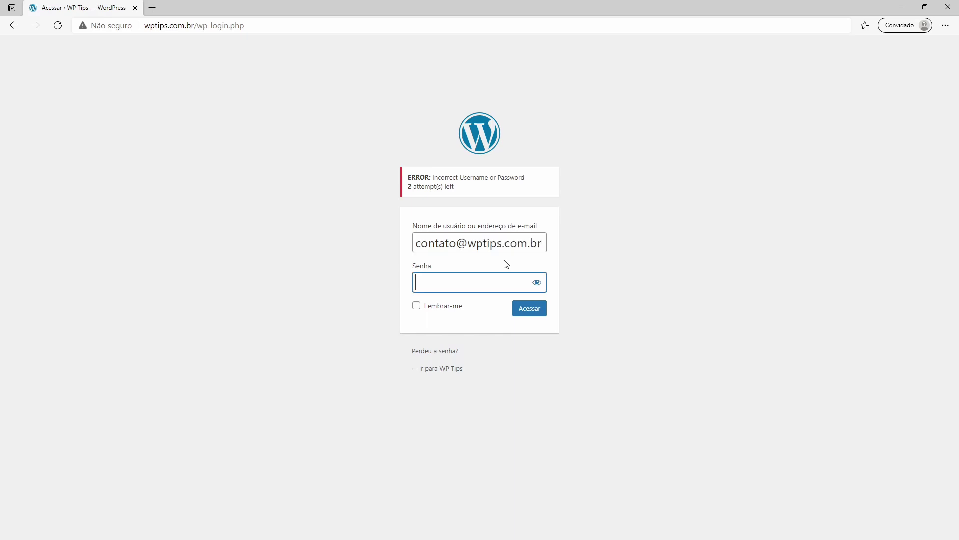
{"action": "type", "text": "***********"}
{"action": "key", "text": "Return"}
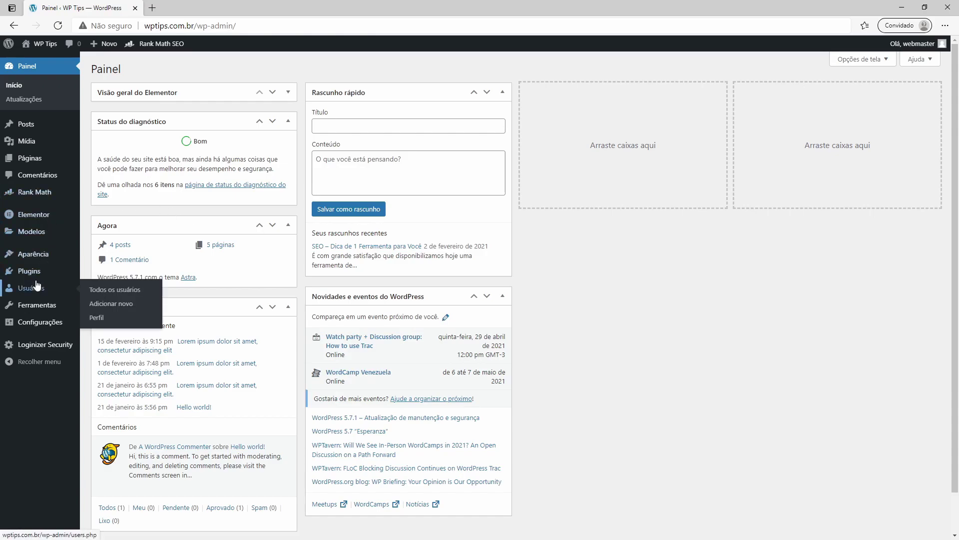
{"action": "mouse_move", "coordinate": [34, 271]}
{"action": "left_click", "coordinate": [109, 289]}
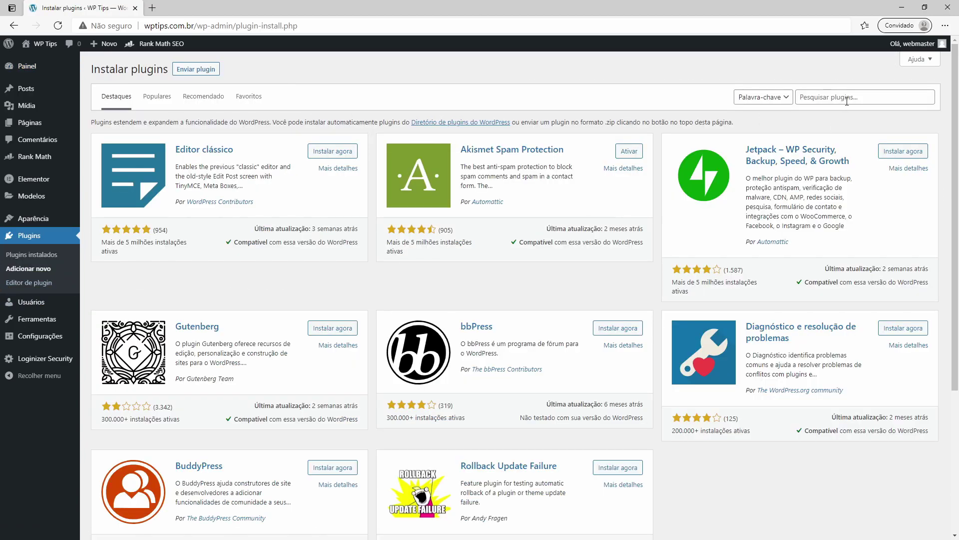
Step: Search plugins for 'contact form 7', then install and activate Contact Form 7
{"action": "left_click", "coordinate": [847, 97]}
{"action": "type", "text": "contact form"}
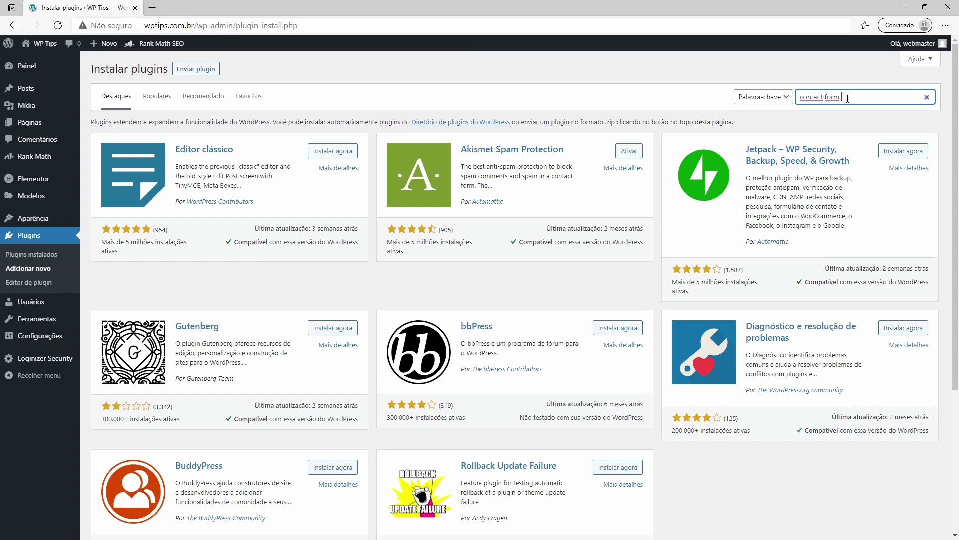
{"action": "type", "text": " 7"}
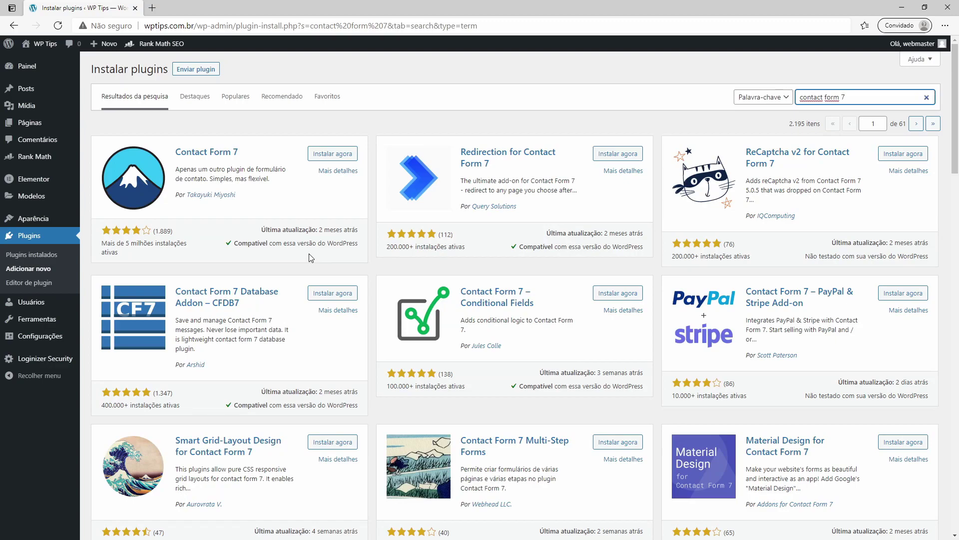
{"action": "left_click_drag", "start_coordinate": [121, 253], "coordinate": [142, 231]}
{"action": "left_click", "coordinate": [118, 233]}
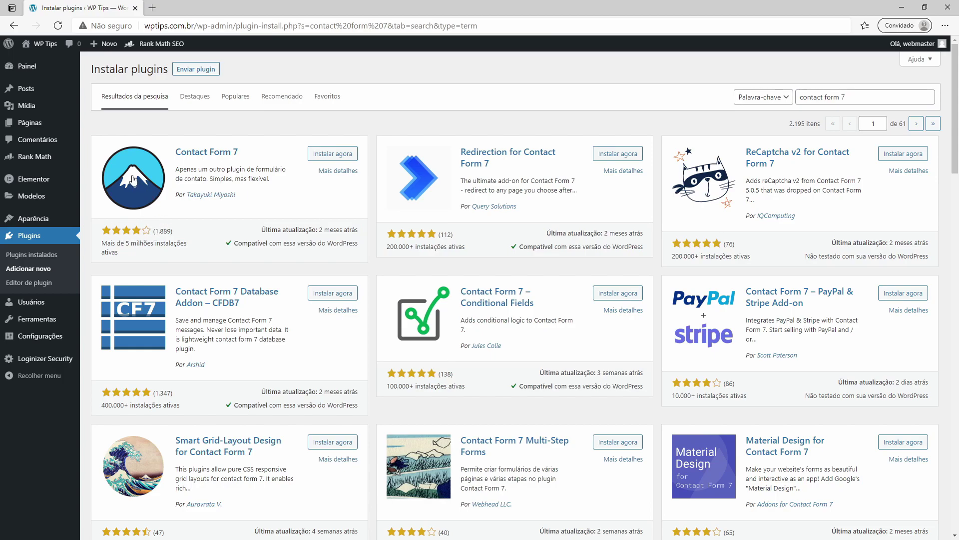
{"action": "left_click", "coordinate": [332, 155]}
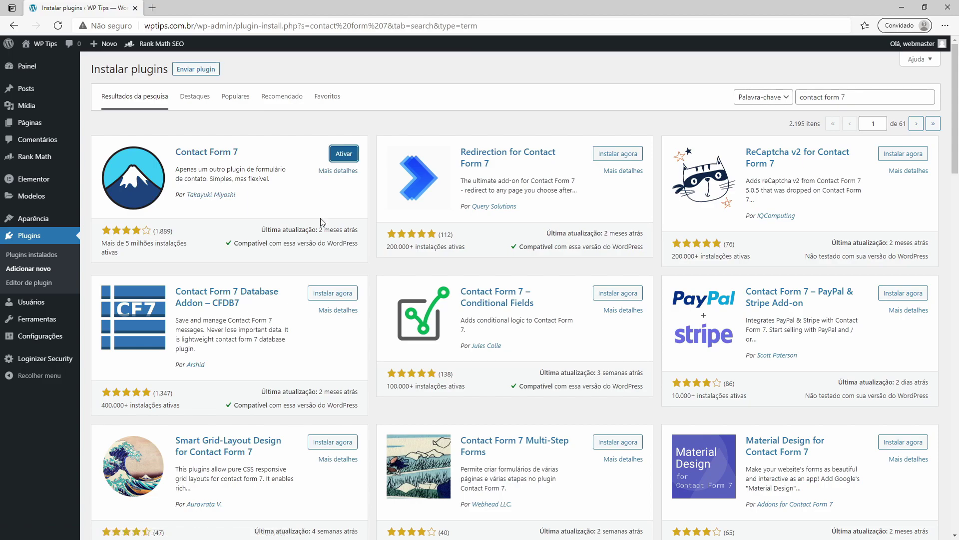
{"action": "left_click", "coordinate": [345, 157]}
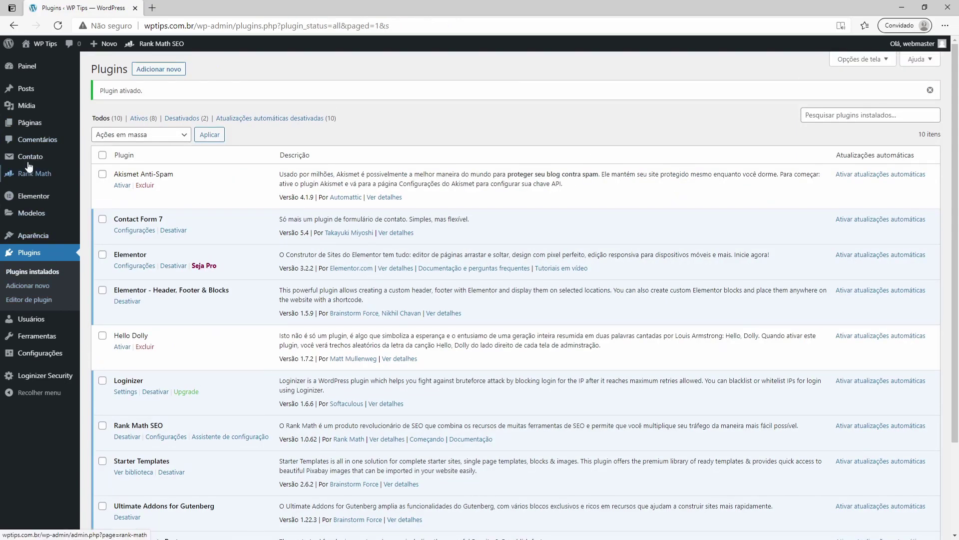
{"action": "mouse_move", "coordinate": [4, 155]}
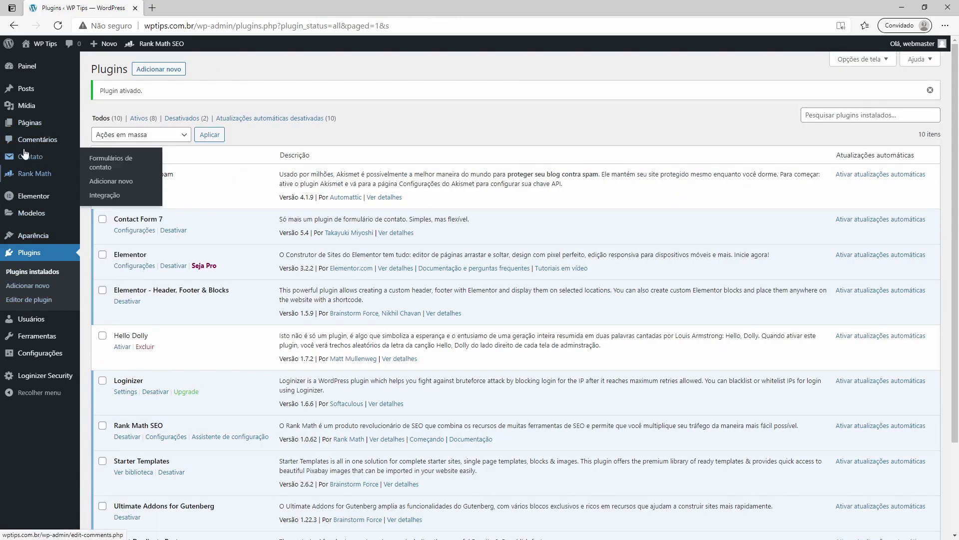
Step: Retitle the existing contact form 'Formulário de Contato' and save it
{"action": "left_click", "coordinate": [109, 165]}
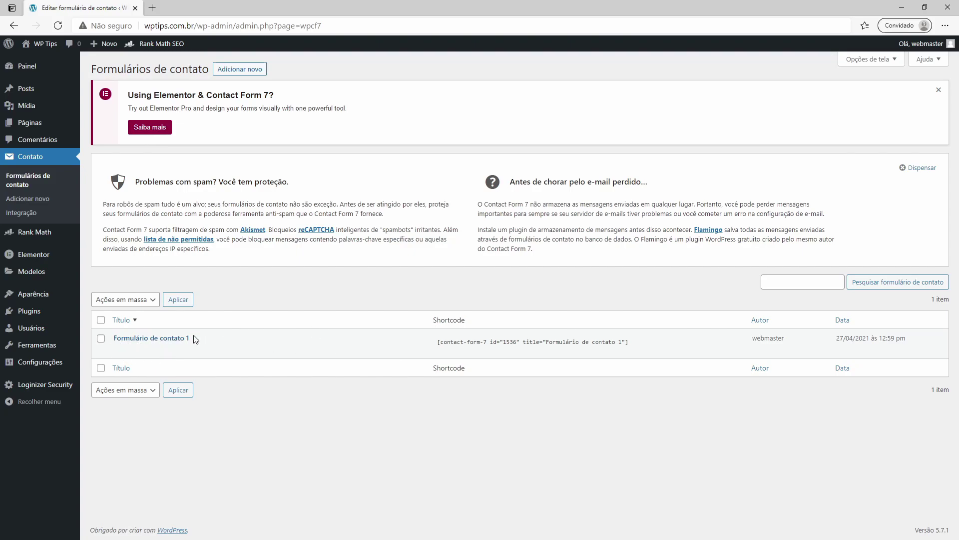
{"action": "left_click", "coordinate": [120, 352]}
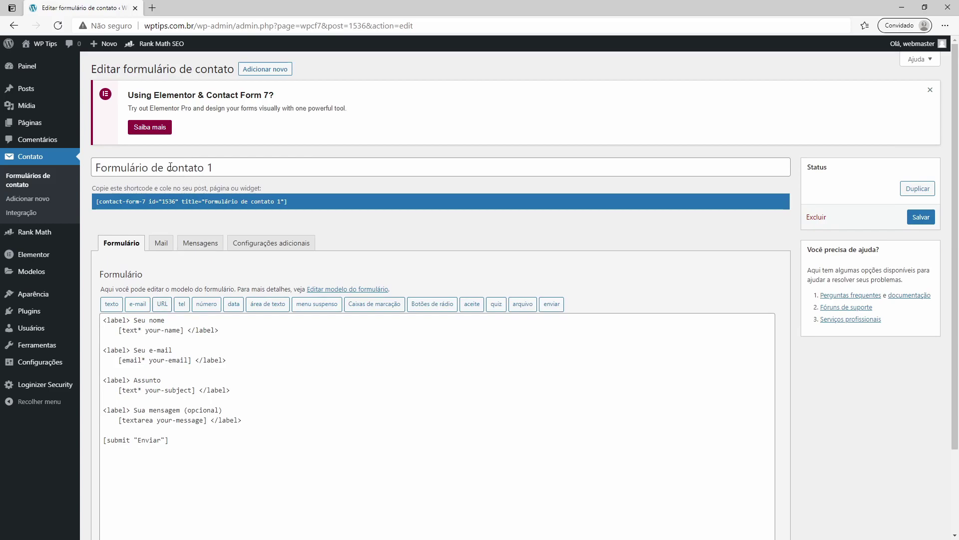
{"action": "left_click", "coordinate": [169, 167]}
{"action": "key", "text": "Delete"}
{"action": "type", "text": "Contato"}
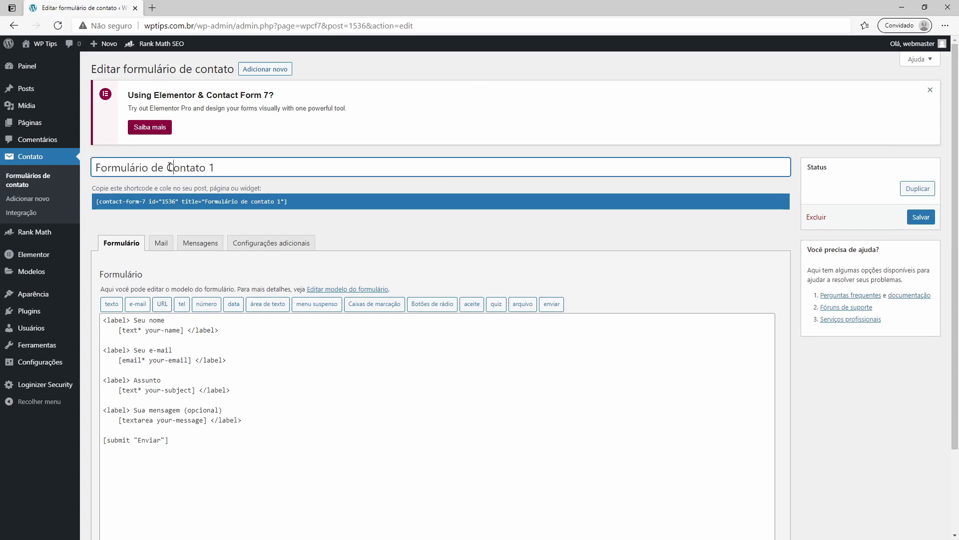
{"action": "left_click", "coordinate": [921, 216]}
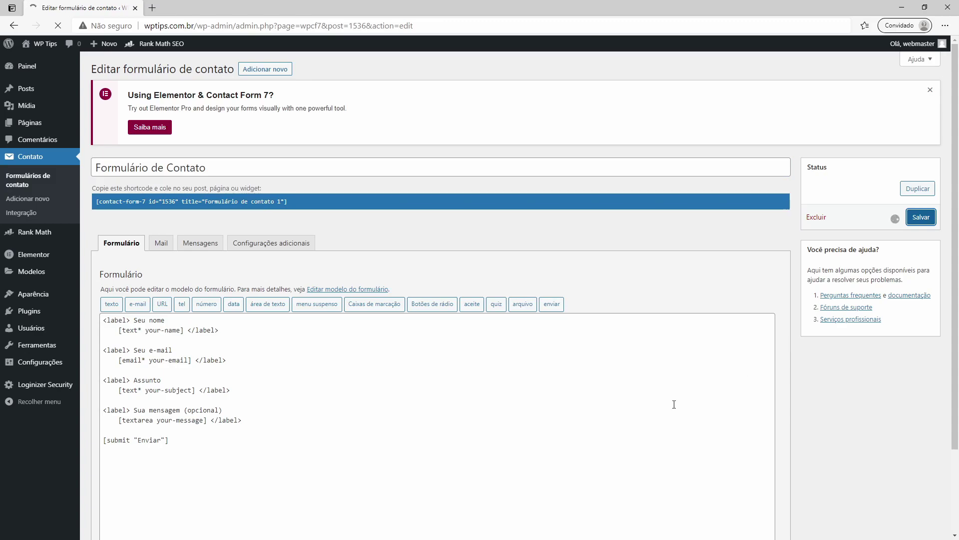
{"action": "scroll", "coordinate": [330, 428], "scroll_direction": "down", "scroll_amount": 3}
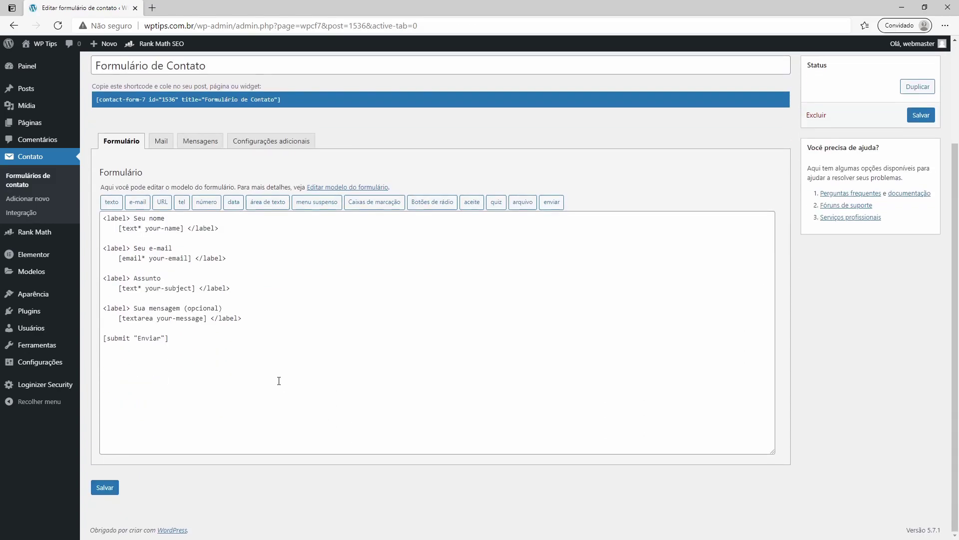
Step: Relabel the first field 'Nome' and rename its your-name tag to nome
{"action": "left_click_drag", "start_coordinate": [104, 218], "coordinate": [242, 319]}
{"action": "left_click", "coordinate": [241, 319]}
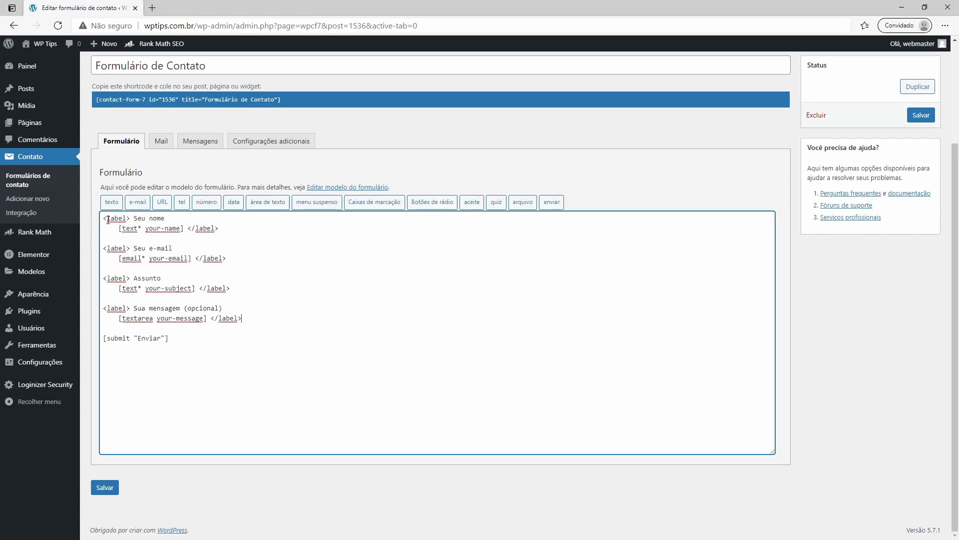
{"action": "left_click_drag", "start_coordinate": [104, 218], "coordinate": [131, 218]}
{"action": "left_click_drag", "start_coordinate": [188, 229], "coordinate": [219, 229]}
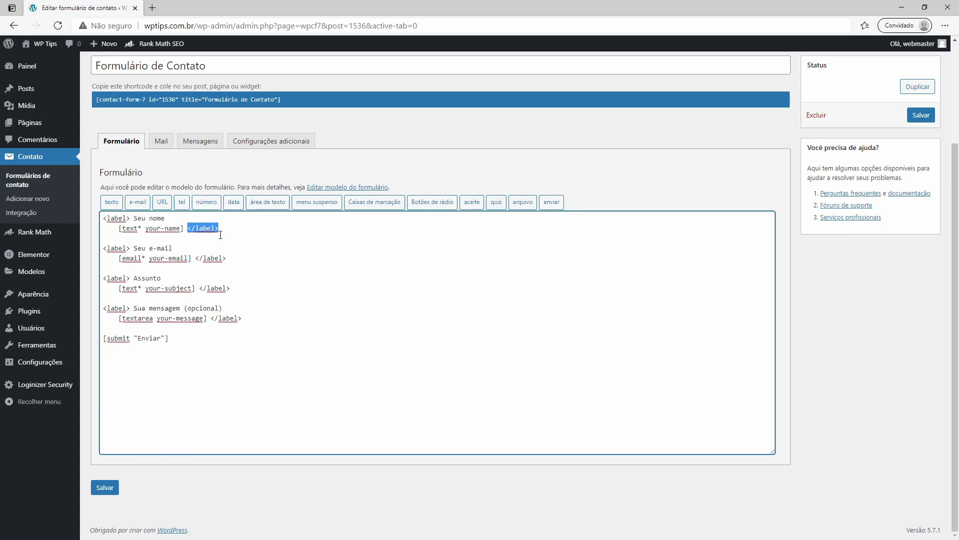
{"action": "left_click", "coordinate": [138, 218]}
{"action": "left_click_drag", "start_coordinate": [133, 218], "coordinate": [165, 218]}
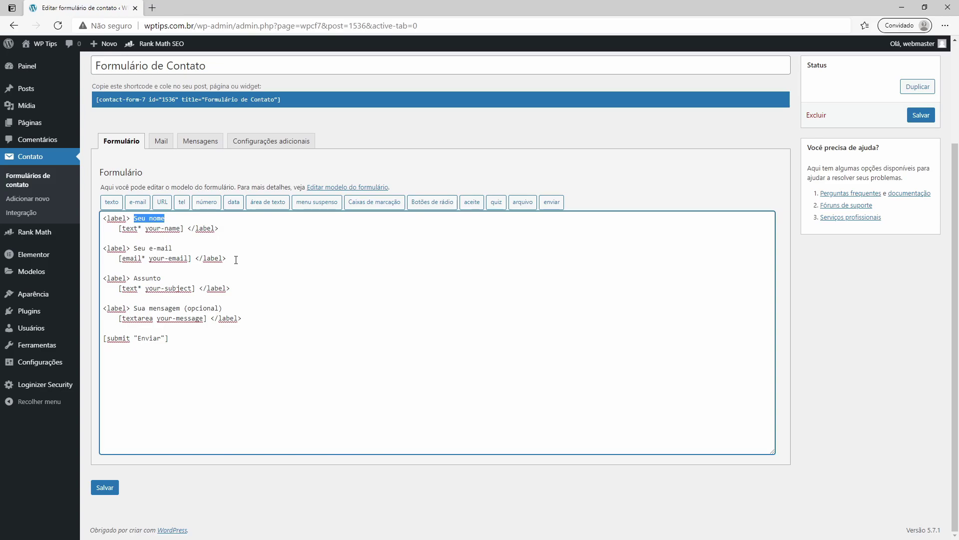
{"action": "type", "text": "Nom"}
{"action": "left_click_drag", "start_coordinate": [119, 229], "coordinate": [179, 228]}
{"action": "left_click", "coordinate": [141, 229]}
{"action": "left_click", "coordinate": [154, 230]}
{"action": "key", "text": "Delete"}
{"action": "key", "text": "Delete"}
{"action": "key", "text": "Delete"}
{"action": "key", "text": "Delete"}
{"action": "key", "text": "Delete"}
{"action": "key", "text": "Delete"}
{"action": "key", "text": "Delete"}
{"action": "key", "text": "Delete"}
{"action": "key", "text": "Delete"}
{"action": "type", "text": "nome"}
Step: Relabel the e-mail field 'E-mail', shorten its tag to email, and rename your-subject to assunto
{"action": "left_click_drag", "start_coordinate": [133, 248], "coordinate": [153, 248]}
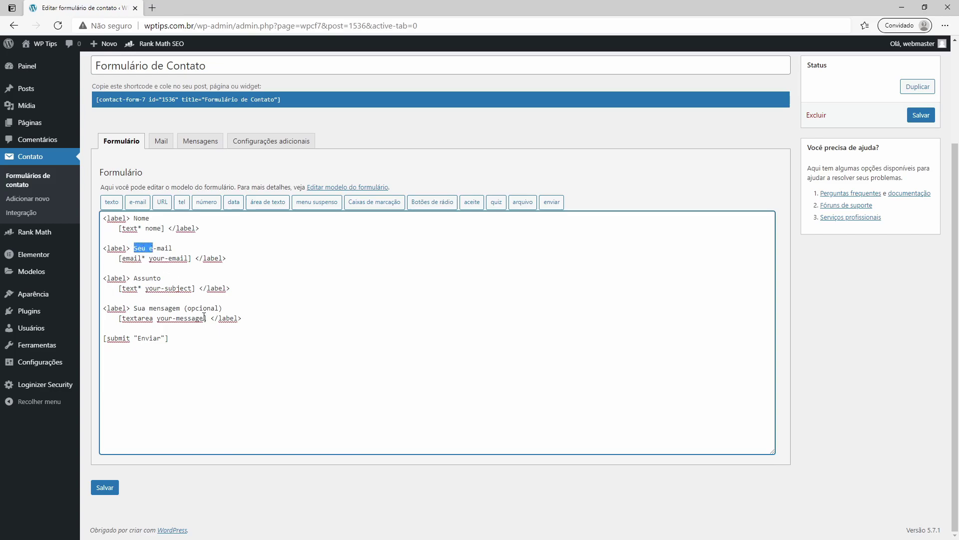
{"action": "type", "text": "E"}
{"action": "left_click", "coordinate": [128, 258]}
{"action": "left_click_drag", "start_coordinate": [150, 259], "coordinate": [170, 259]}
{"action": "key", "text": "BackSpace"}
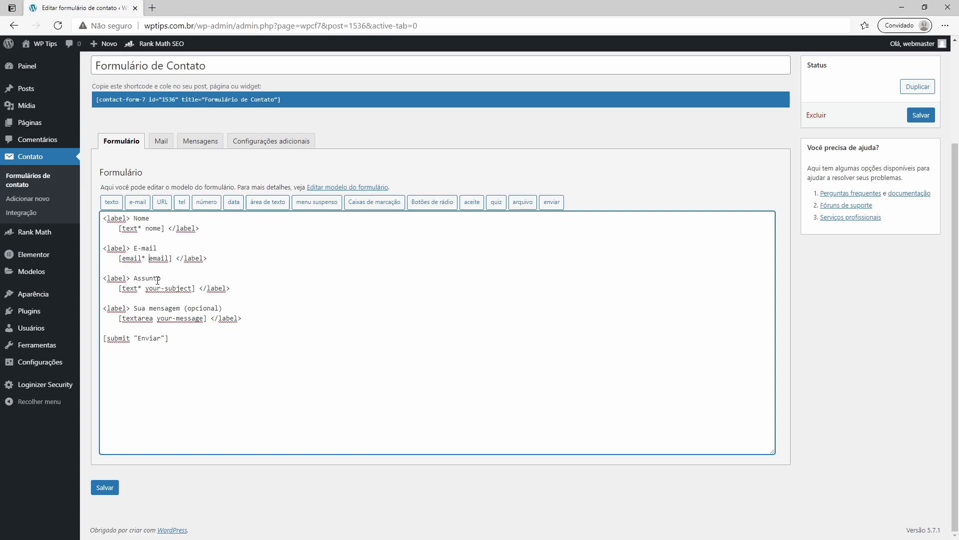
{"action": "left_click_drag", "start_coordinate": [147, 289], "coordinate": [192, 289]}
{"action": "type", "text": "assunto"}
Step: Relabel the message field 'Mensagem' without '(opcional)', make it textarea*, and start renaming its tag
{"action": "left_click", "coordinate": [150, 309]}
{"action": "key", "text": "BackSpace"}
{"action": "key", "text": "BackSpace"}
{"action": "key", "text": "BackSpace"}
{"action": "key", "text": "BackSpace"}
{"action": "key", "text": "BackSpace"}
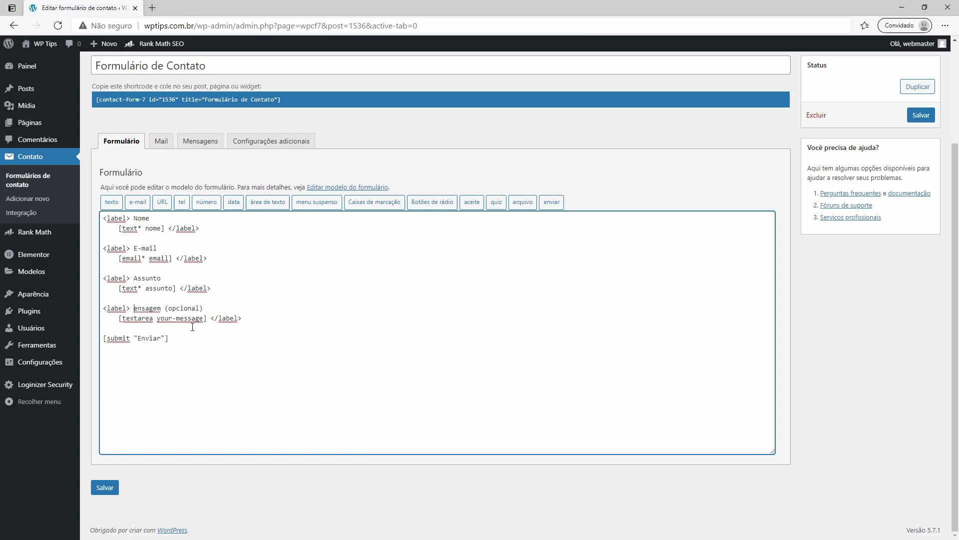
{"action": "type", "text": "M"}
{"action": "left_click_drag", "start_coordinate": [164, 308], "coordinate": [217, 310]}
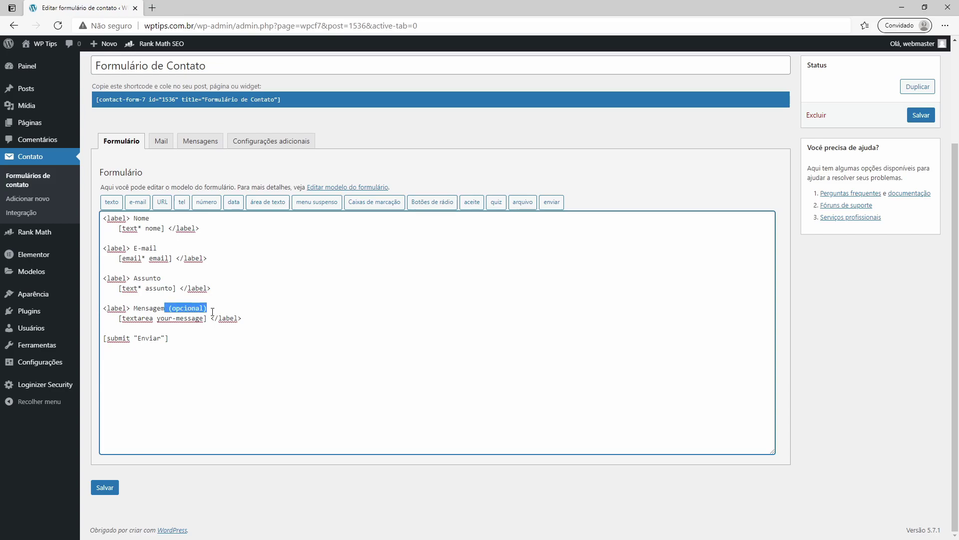
{"action": "key", "text": "BackSpace"}
{"action": "left_click", "coordinate": [153, 319]}
{"action": "type", "text": "*"}
{"action": "double_click", "coordinate": [175, 320]}
{"action": "key", "text": "Delete"}
{"action": "key", "text": "Delete"}
{"action": "key", "text": "Delete"}
{"action": "key", "text": "Delete"}
{"action": "key", "text": "Delete"}
{"action": "key", "text": "Delete"}
{"action": "key", "text": "Delete"}
{"action": "key", "text": "Delete"}
{"action": "key", "text": "Delete"}
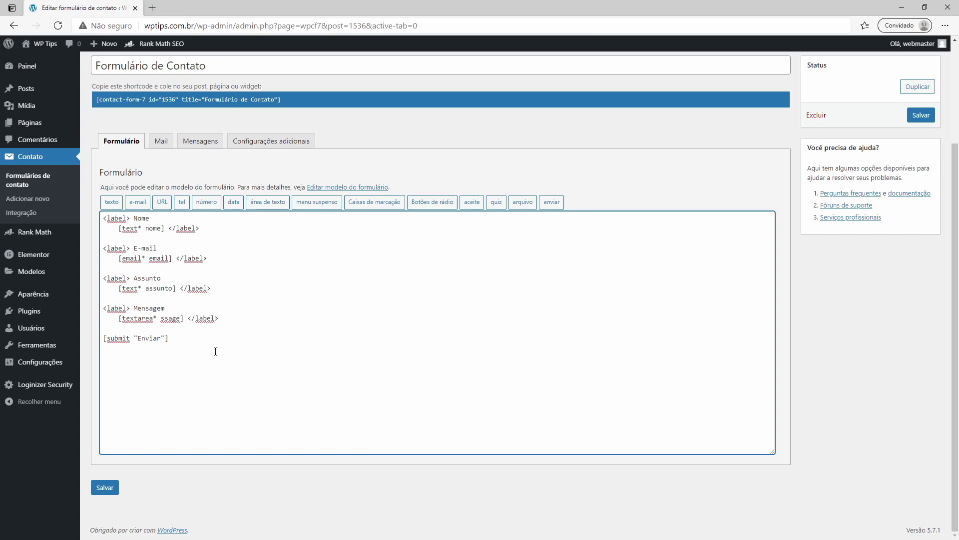
{"action": "type", "text": "mensaf"}
{"action": "key", "text": "BackSpace"}
Step: Finish naming the message tag mensagem and save the form template
{"action": "type", "text": "gen"}
{"action": "left_click", "coordinate": [104, 487]}
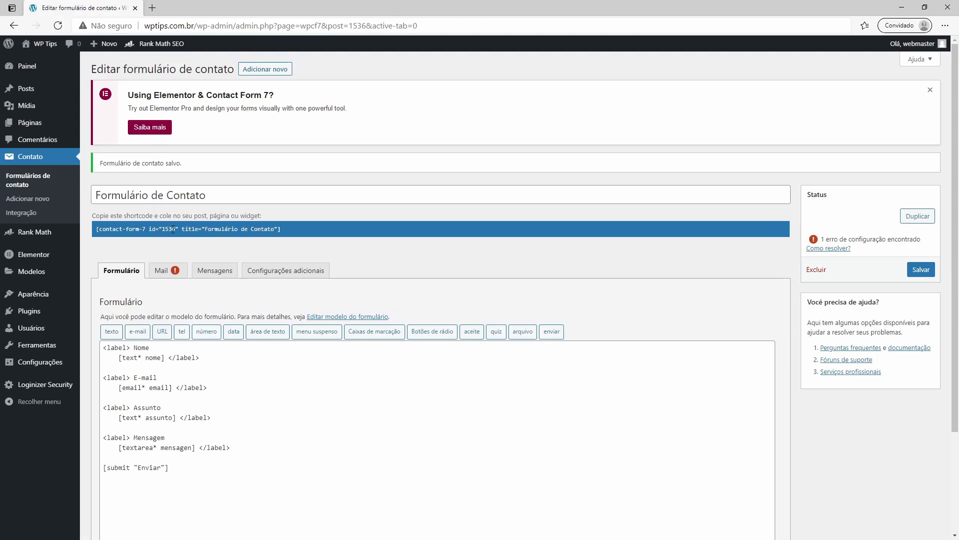
{"action": "left_click", "coordinate": [161, 272]}
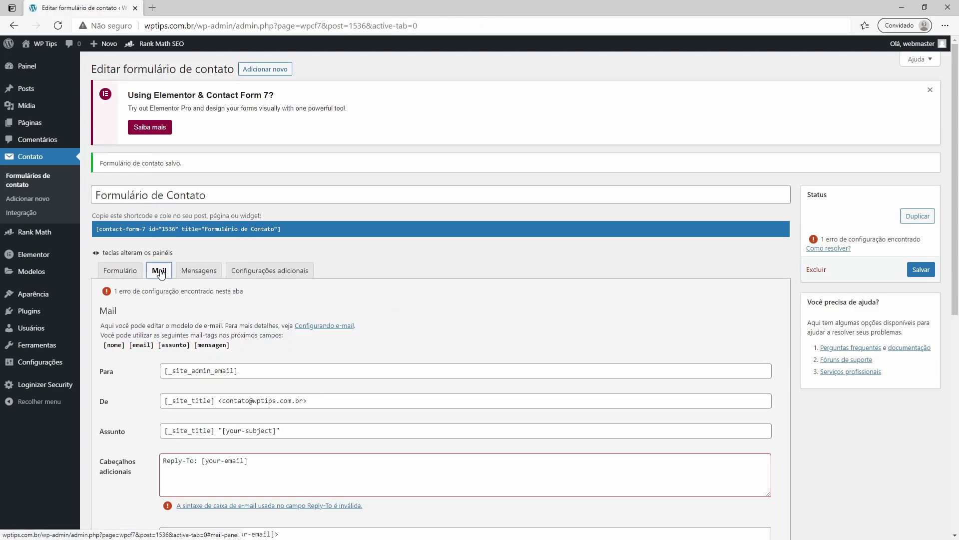
Step: Copy the De sender address into the Para field and strip the site-title placeholder from De
{"action": "scroll", "coordinate": [242, 250], "scroll_direction": "down", "scroll_amount": 4}
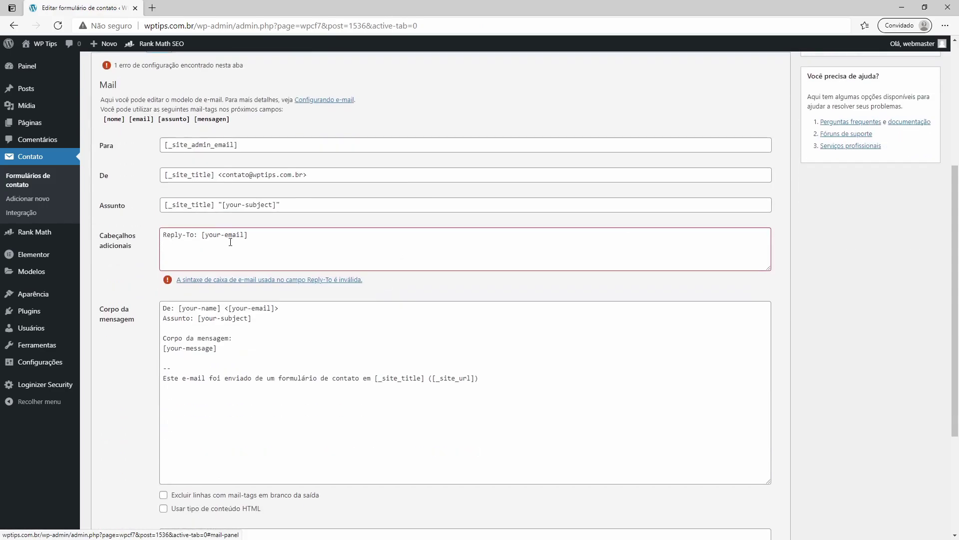
{"action": "scroll", "coordinate": [151, 199], "scroll_direction": "up", "scroll_amount": 2}
{"action": "scroll", "coordinate": [150, 199], "scroll_direction": "down", "scroll_amount": 2}
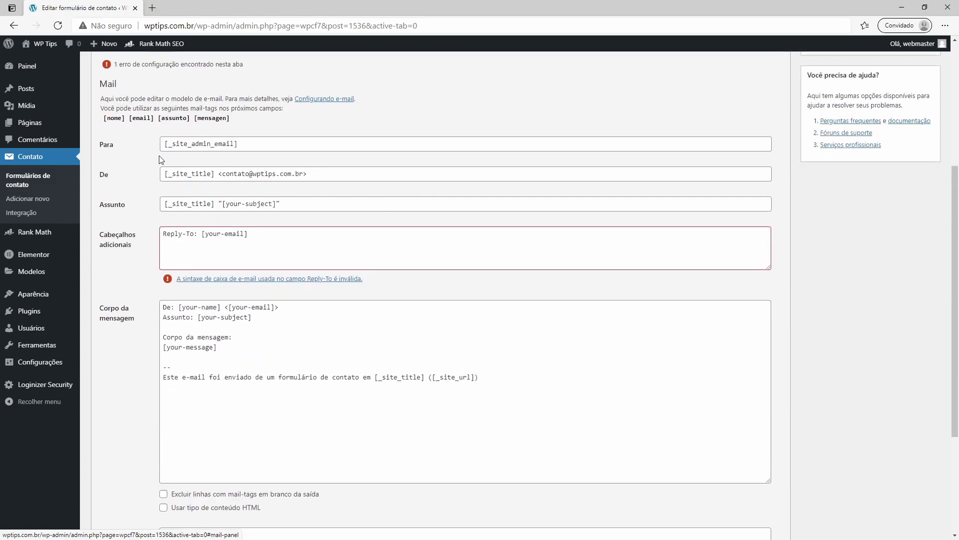
{"action": "left_click_drag", "start_coordinate": [303, 175], "coordinate": [223, 178]}
{"action": "key", "text": "ctrl+c"}
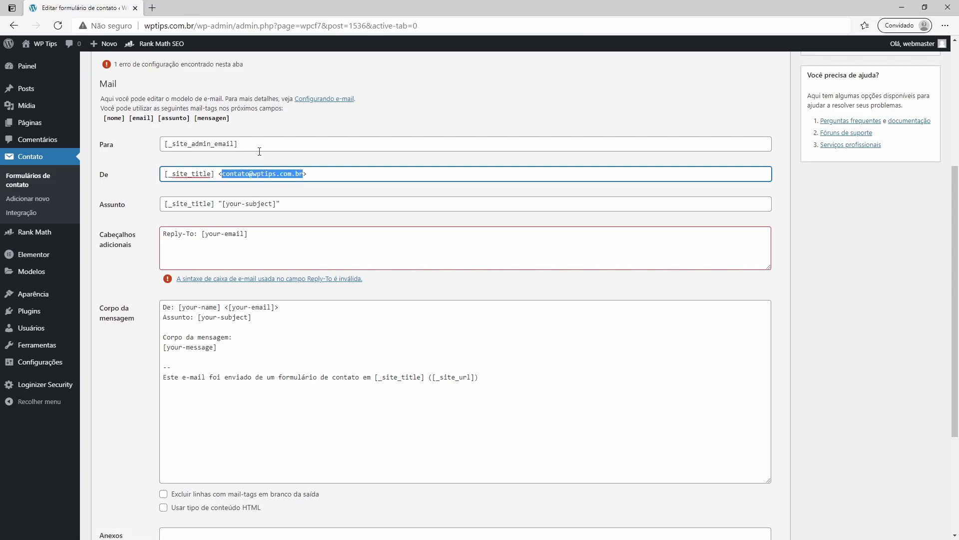
{"action": "triple_click", "coordinate": [257, 144]}
{"action": "key", "text": "ctrl+v"}
{"action": "left_click_drag", "start_coordinate": [214, 175], "coordinate": [135, 181]}
{"action": "type", "text": "SITE"}
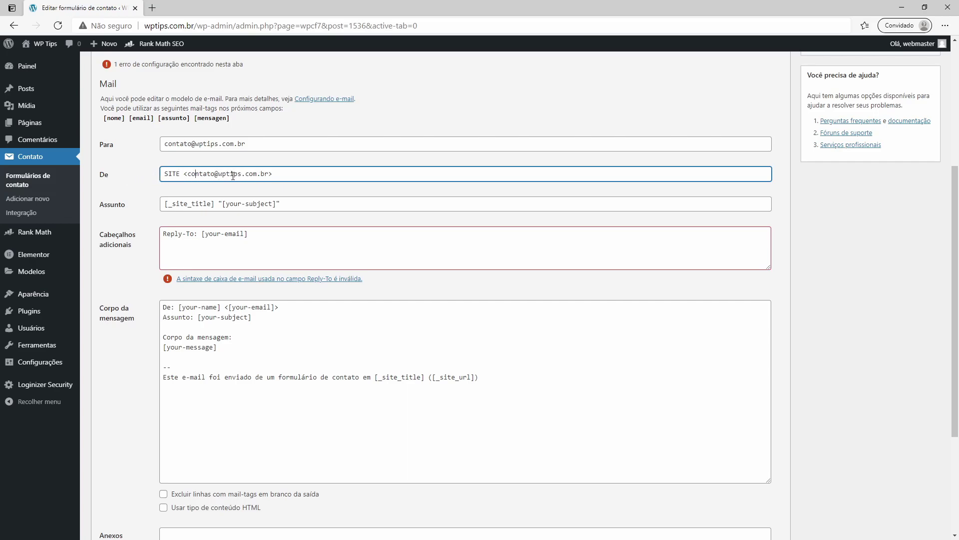
{"action": "left_click_drag", "start_coordinate": [191, 174], "coordinate": [133, 181]}
{"action": "key", "text": "BackSpace"}
Step: Set the mail subject to 'E-mail enviado pelo site' followed by the [assunto] tag
{"action": "left_click_drag", "start_coordinate": [213, 205], "coordinate": [155, 210]}
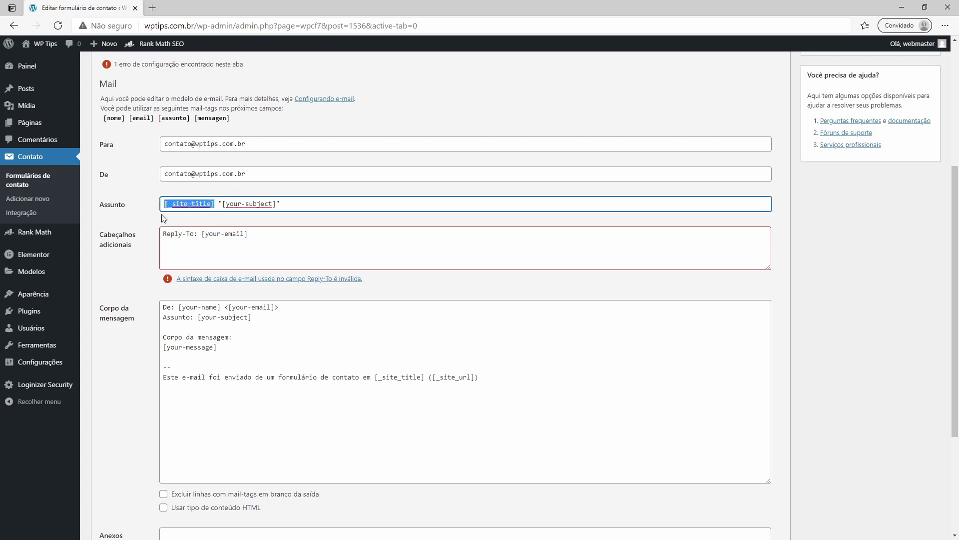
{"action": "type", "text": "E"}
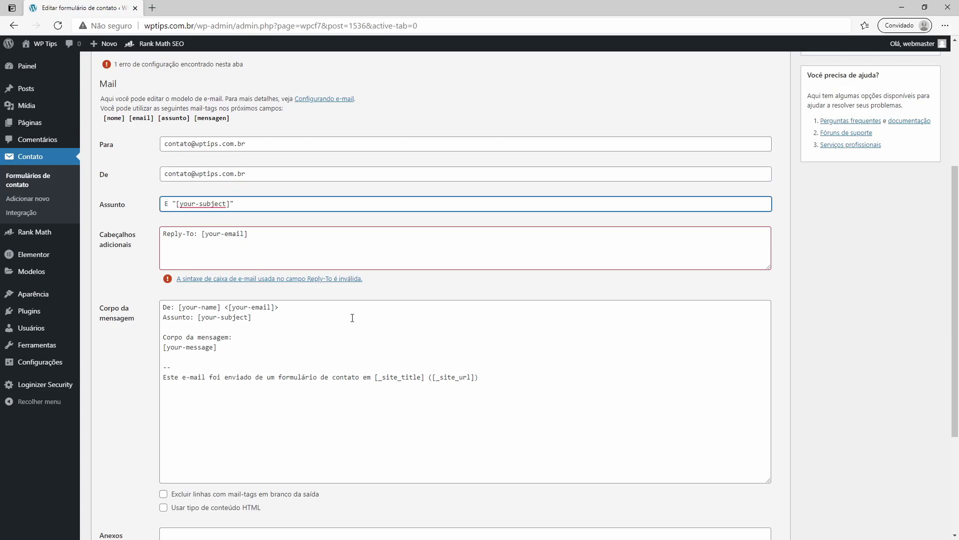
{"action": "type", "text": "-mail enviado pelo site"}
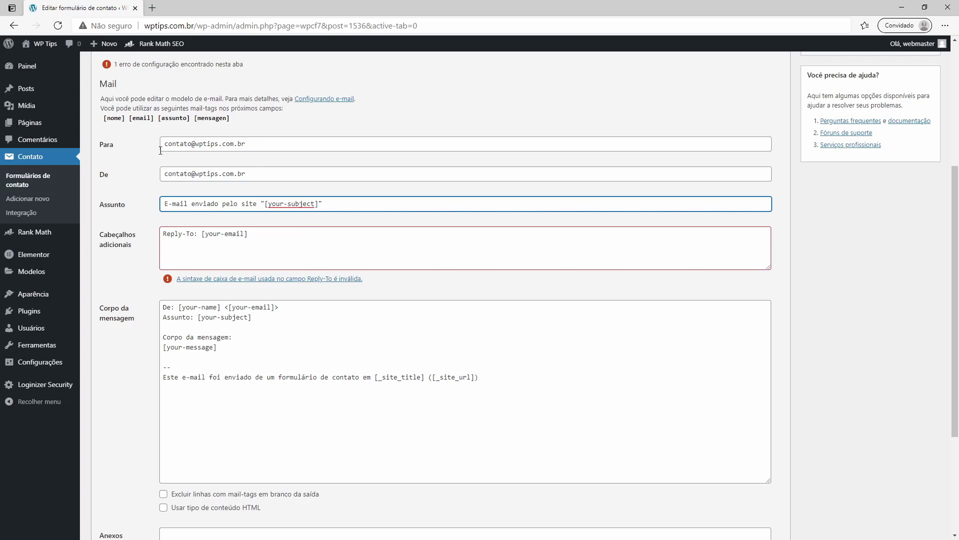
{"action": "left_click", "coordinate": [175, 118]}
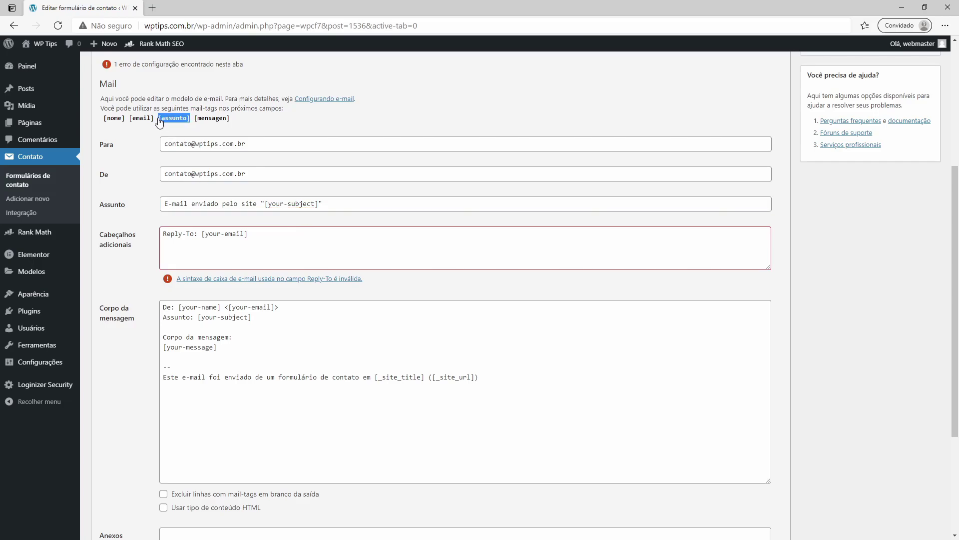
{"action": "left_click_drag", "start_coordinate": [319, 203], "coordinate": [265, 203]}
{"action": "key", "text": "ctrl+v"}
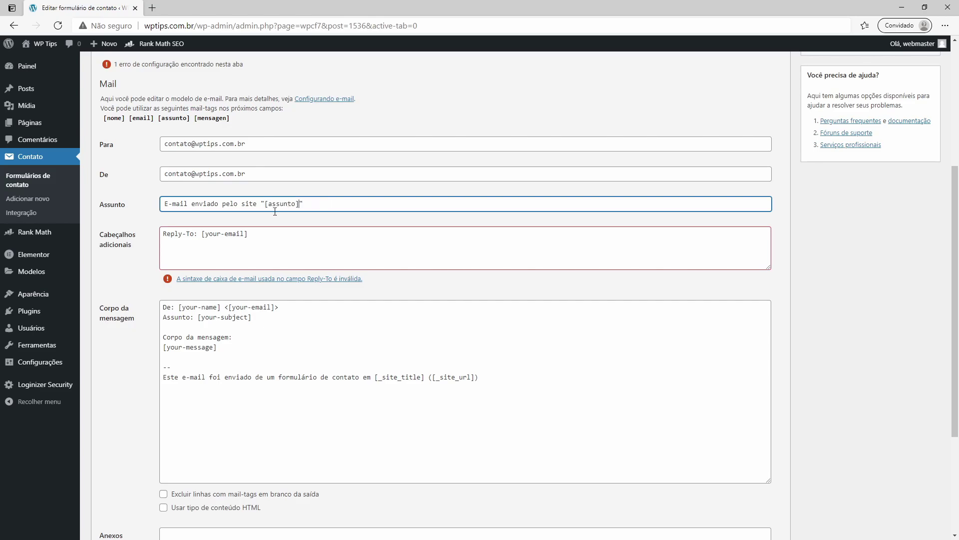
Step: Change the Reply-To header tag from [your-email] to [email]
{"action": "left_click", "coordinate": [298, 204]}
{"action": "mouse_move", "coordinate": [268, 203]}
{"action": "left_mouse_down"}
{"action": "mouse_move", "coordinate": [298, 203]}
{"action": "mouse_move", "coordinate": [265, 204]}
{"action": "left_mouse_up"}
{"action": "left_click", "coordinate": [186, 242]}
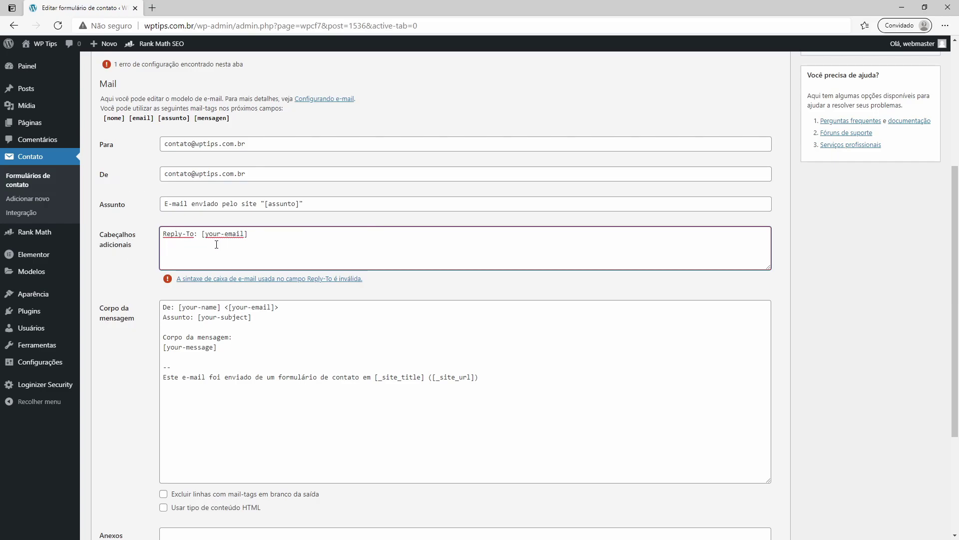
{"action": "left_click_drag", "start_coordinate": [226, 235], "coordinate": [208, 234]}
{"action": "key", "text": "BackSpace"}
Step: In the message body, use [nome] and put [email] on its own 'E-mail:' line
{"action": "mouse_move", "coordinate": [190, 307]}
{"action": "left_mouse_down"}
{"action": "mouse_move", "coordinate": [201, 307]}
{"action": "mouse_move", "coordinate": [183, 310]}
{"action": "left_mouse_up"}
{"action": "type", "text": "nome"}
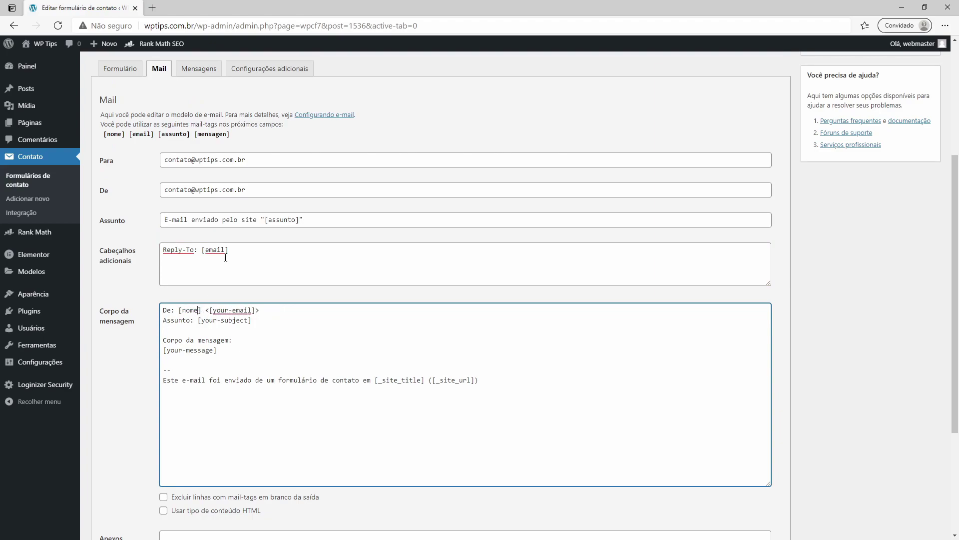
{"action": "left_click", "coordinate": [249, 149]}
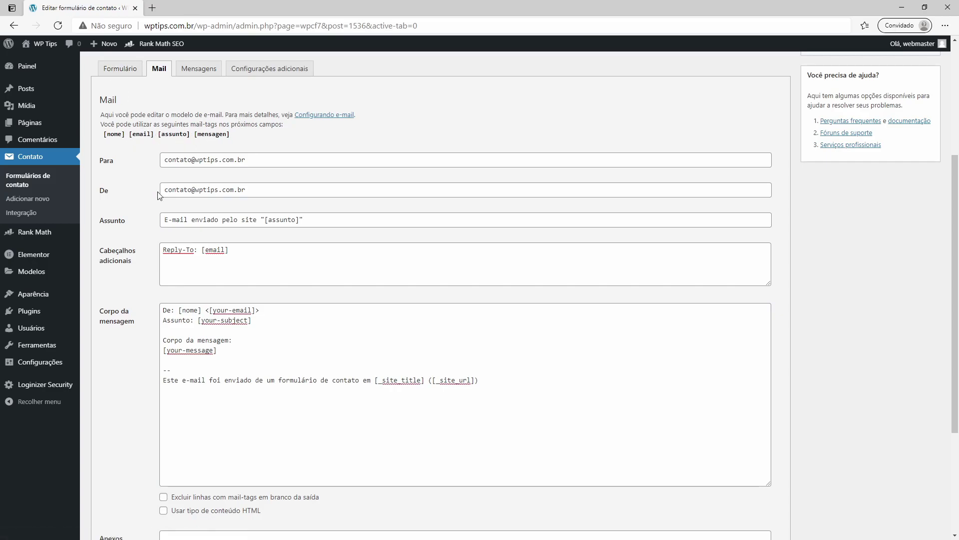
{"action": "left_click", "coordinate": [209, 311]}
{"action": "key", "text": "Return"}
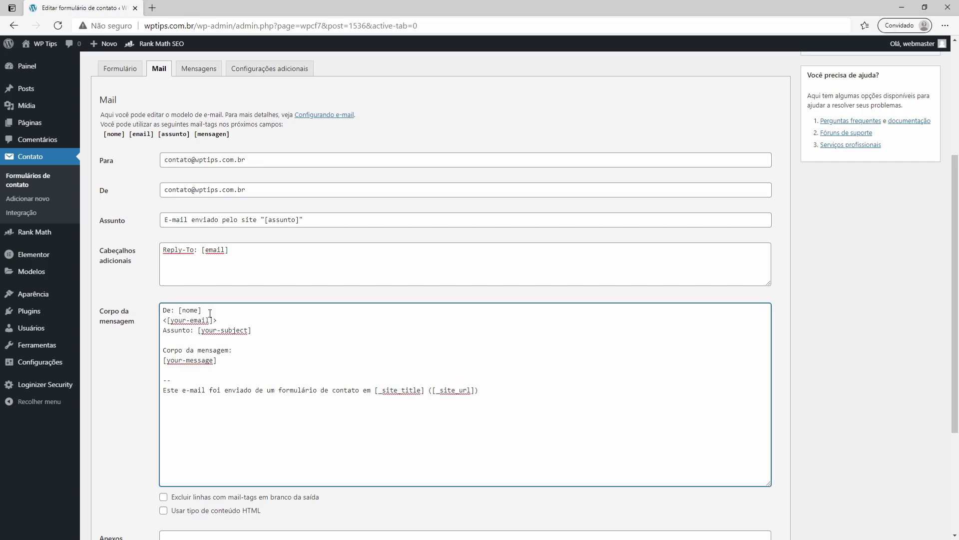
{"action": "type", "text": "E-mail:"}
{"action": "key", "text": "BackSpace"}
{"action": "key", "text": "BackSpace"}
{"action": "key", "text": "Delete"}
{"action": "key", "text": "Delete"}
{"action": "key", "text": "Delete"}
{"action": "key", "text": "Delete"}
Step: Switch the body's Assunto line to [assunto] and the message line to 'Mensagem' with [mensagem]
{"action": "left_click_drag", "start_coordinate": [248, 330], "coordinate": [203, 330]}
{"action": "type", "text": "assunrto"}
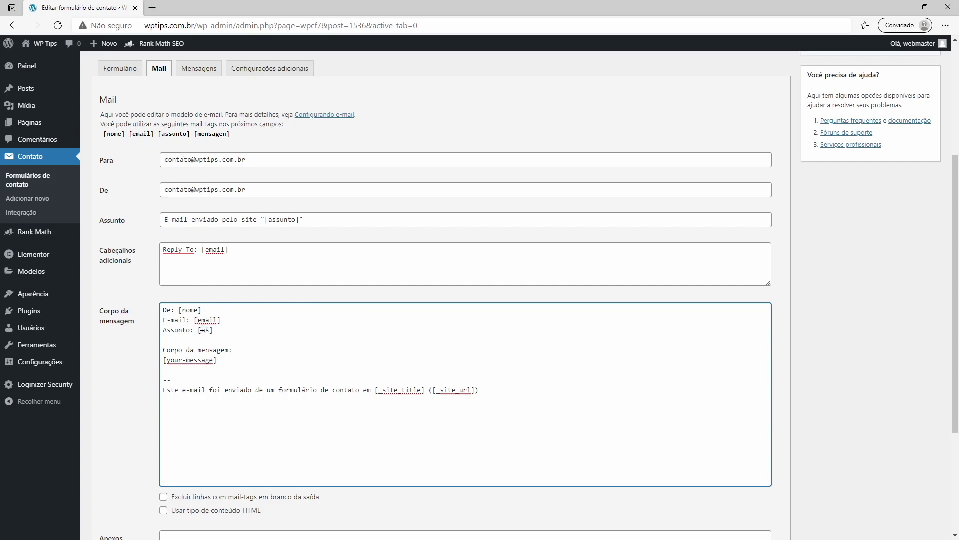
{"action": "double_click", "coordinate": [202, 329]}
{"action": "type", "text": "assunto"}
{"action": "left_click_drag", "start_coordinate": [202, 350], "coordinate": [161, 349]}
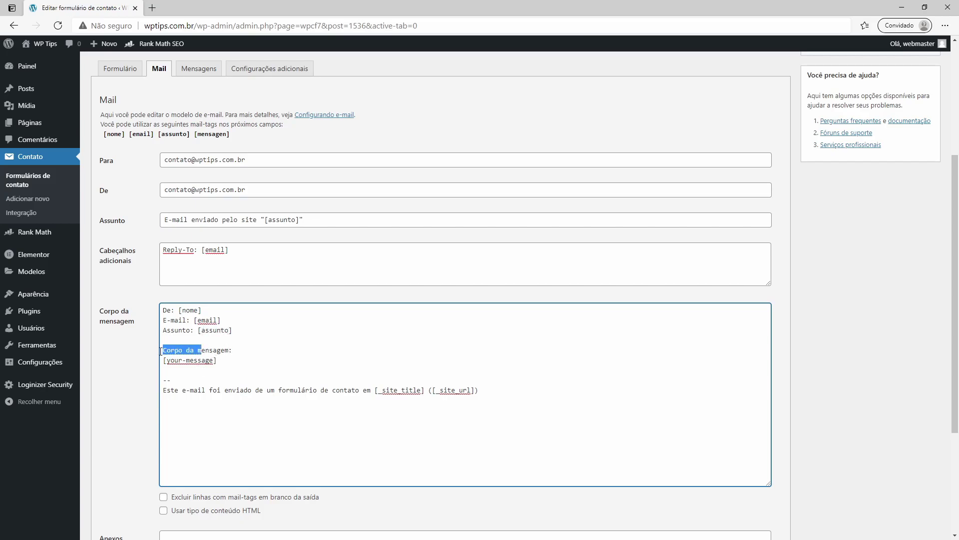
{"action": "type", "text": "M"}
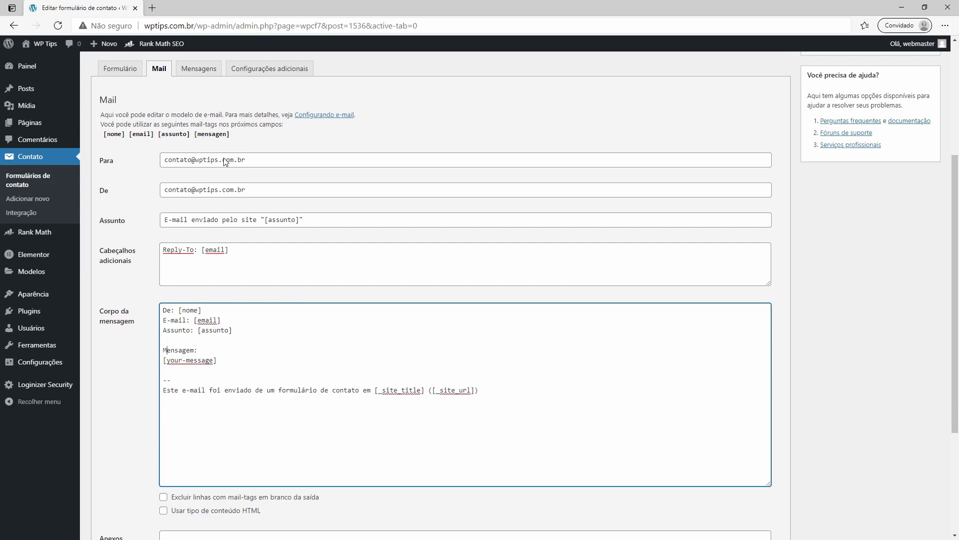
{"action": "left_click_drag", "start_coordinate": [214, 361], "coordinate": [166, 362]}
{"action": "type", "text": "mensagem"}
Step: Delete the signature lines below [mensagem] and save the mail template
{"action": "left_click", "coordinate": [487, 387]}
{"action": "key", "text": "shift+Home"}
{"action": "key", "text": "shift+Up"}
{"action": "key", "text": "shift+Up"}
{"action": "key", "text": "shift+Left"}
{"action": "key", "text": "BackSpace"}
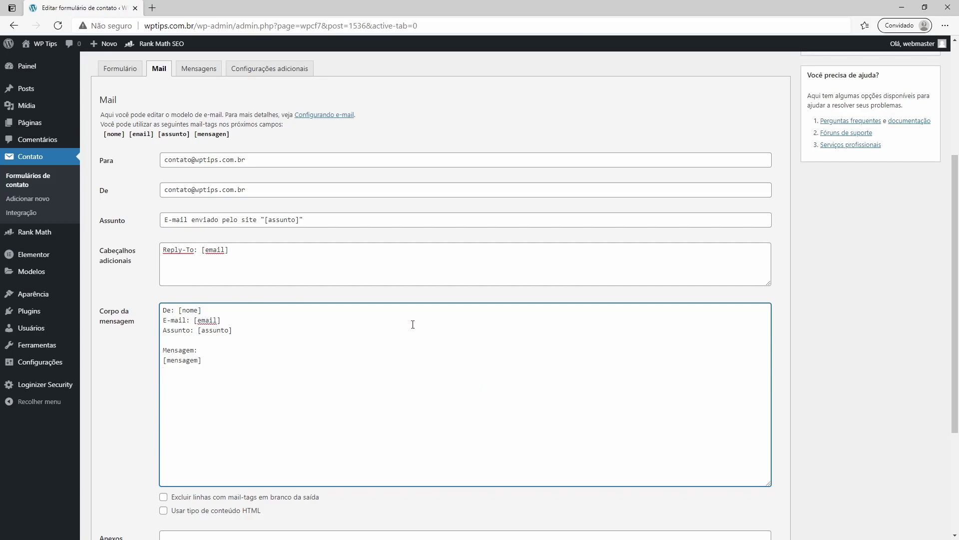
{"action": "scroll", "coordinate": [345, 307], "scroll_direction": "down", "scroll_amount": 3}
{"action": "left_click", "coordinate": [105, 487]}
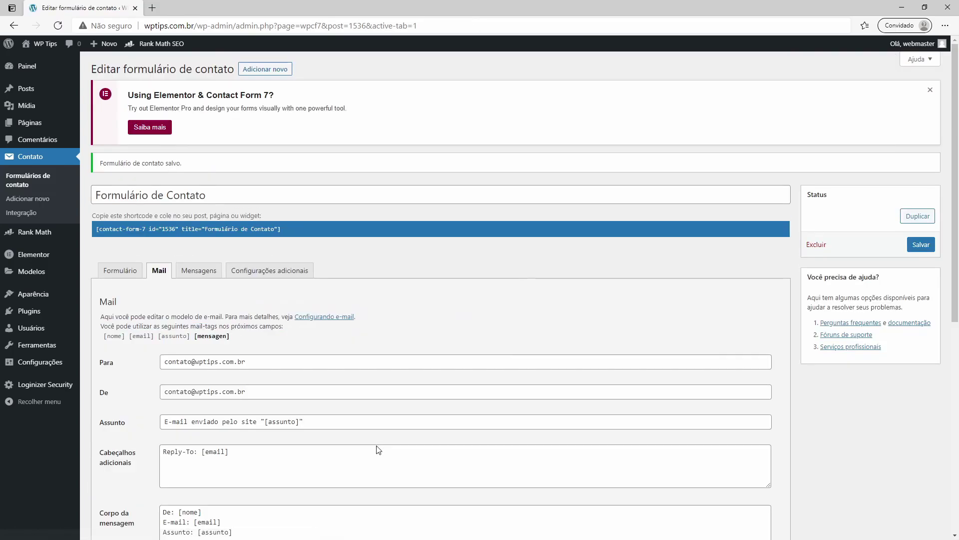
Step: Review the form's Mensagens tab and select the form's shortcode for copying
{"action": "left_click", "coordinate": [197, 272]}
{"action": "scroll", "coordinate": [244, 332], "scroll_direction": "down", "scroll_amount": 3}
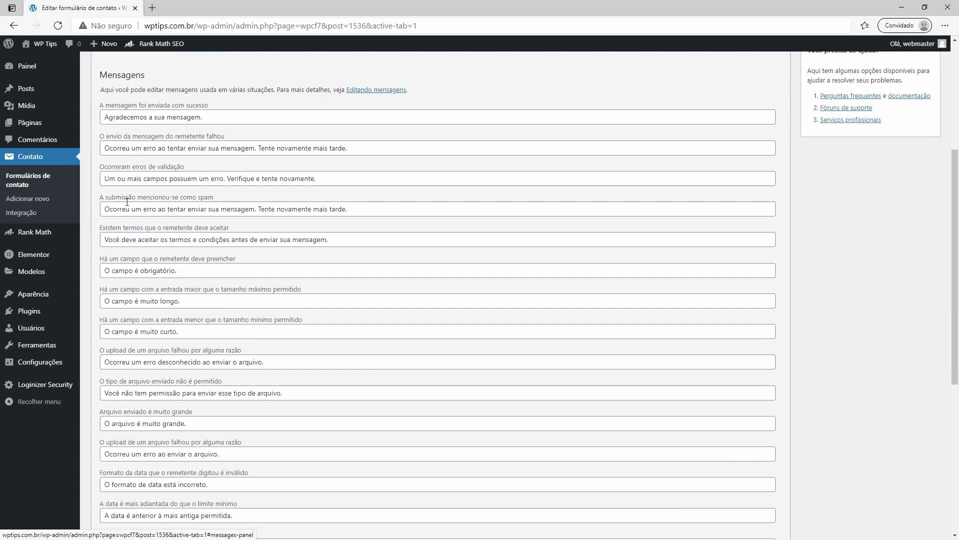
{"action": "scroll", "coordinate": [184, 346], "scroll_direction": "down", "scroll_amount": 6}
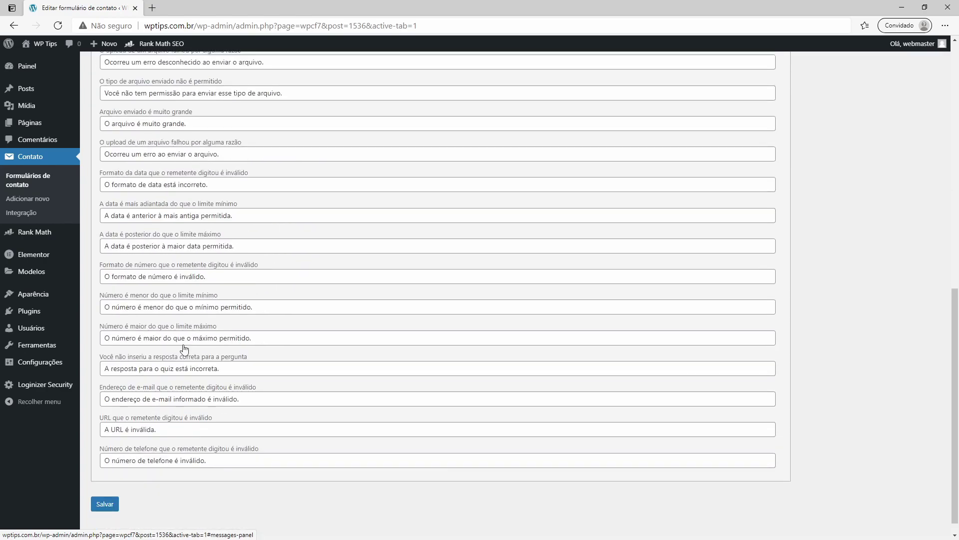
{"action": "scroll", "coordinate": [195, 359], "scroll_direction": "up", "scroll_amount": 15}
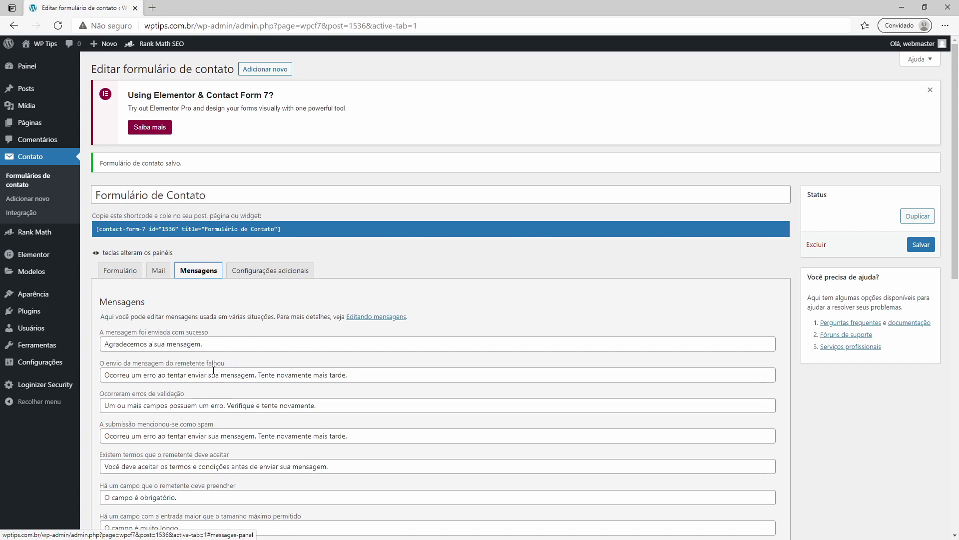
{"action": "left_click", "coordinate": [116, 232]}
{"action": "key", "text": "ctrl+c"}
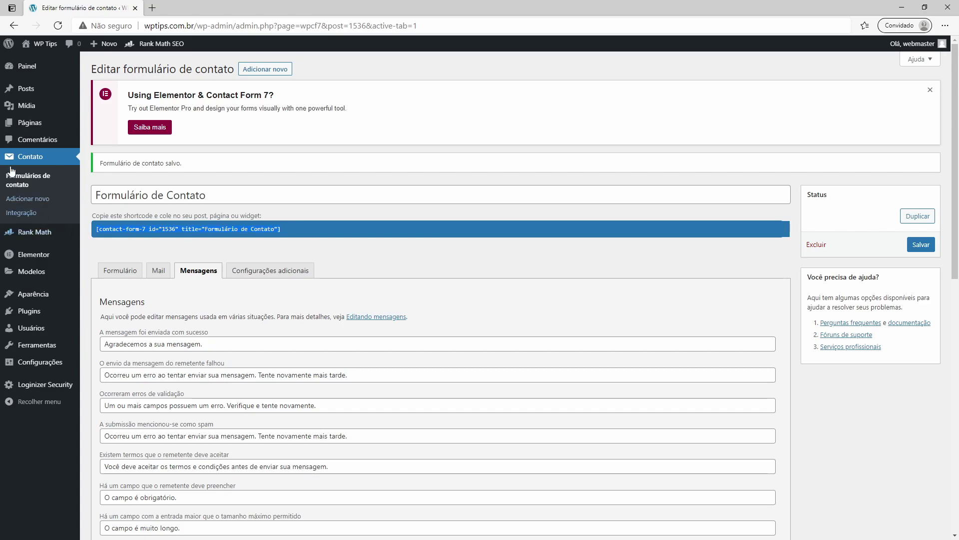
Step: Open the Contact page from Todas as páginas, dismiss the welcome tour, and switch to Elementor
{"action": "mouse_move", "coordinate": [25, 133]}
{"action": "left_click", "coordinate": [113, 124]}
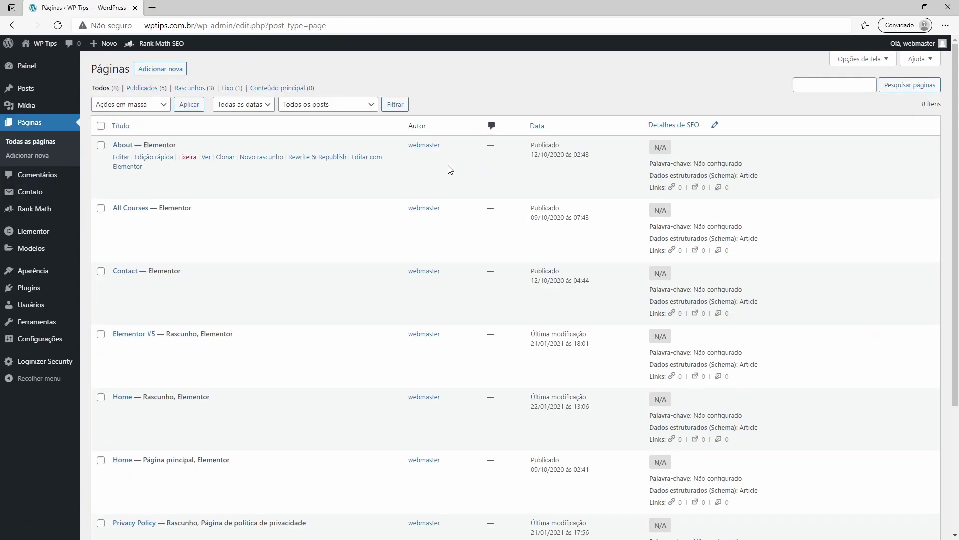
{"action": "left_click", "coordinate": [120, 284]}
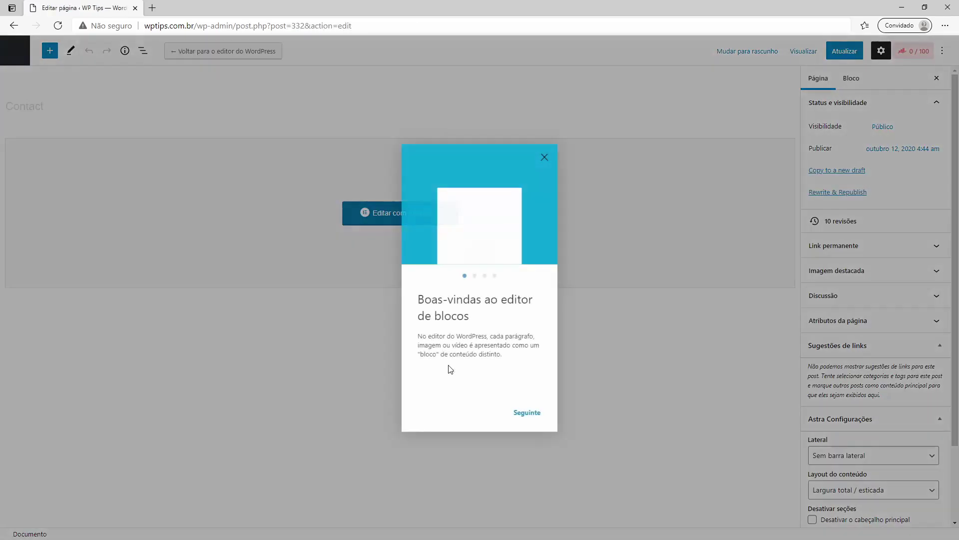
{"action": "left_click", "coordinate": [546, 159]}
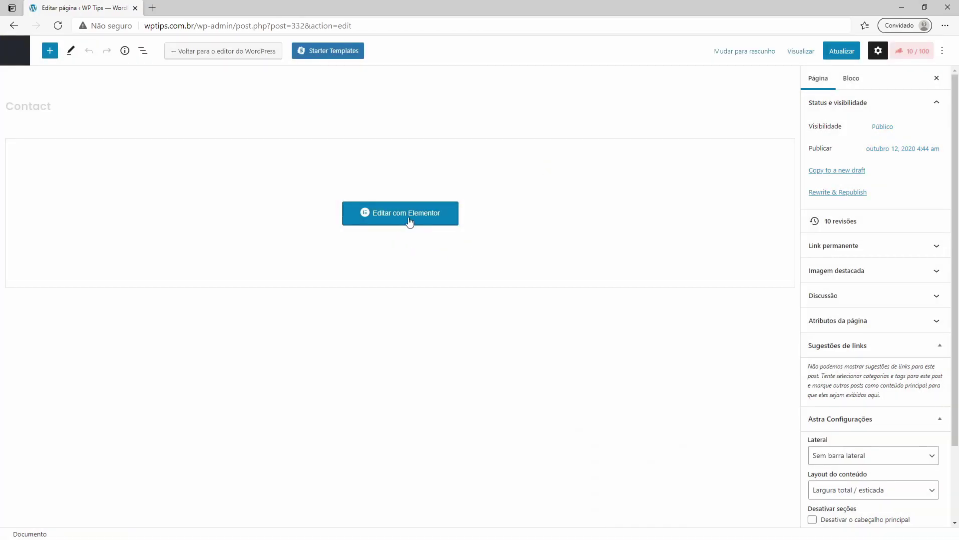
{"action": "left_click", "coordinate": [406, 224]}
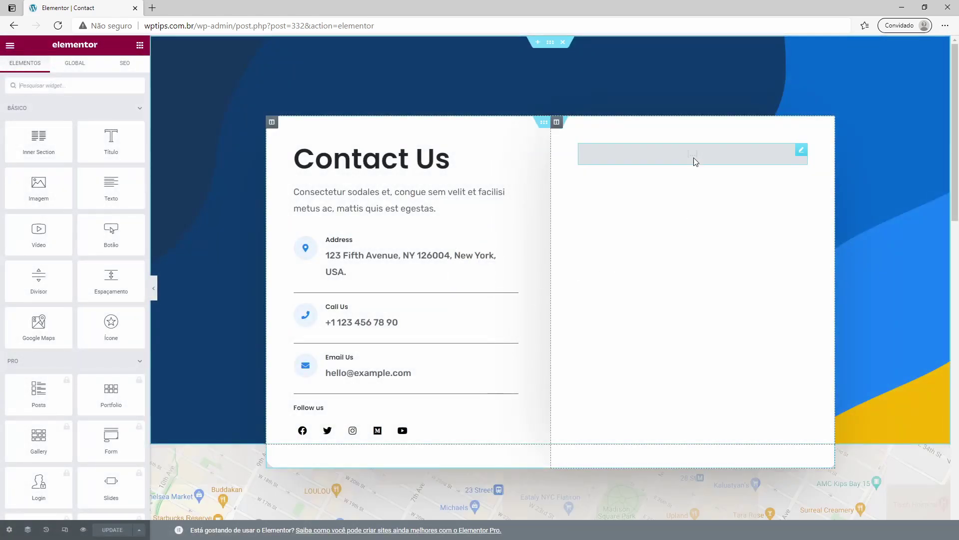
Step: Paste the form shortcode into the Contact page's shortcode widget, apply, update, and exit to the dashboard
{"action": "left_click", "coordinate": [692, 156]}
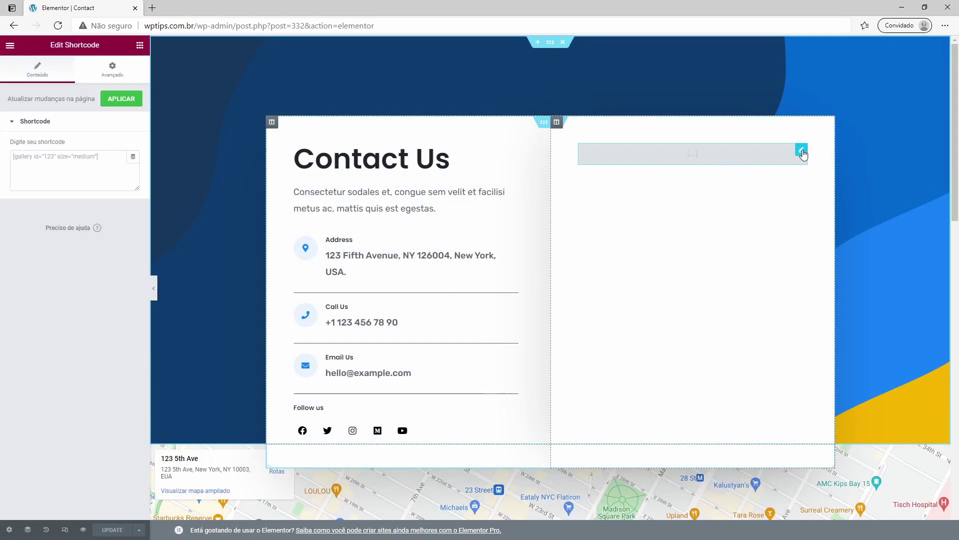
{"action": "left_click", "coordinate": [47, 159]}
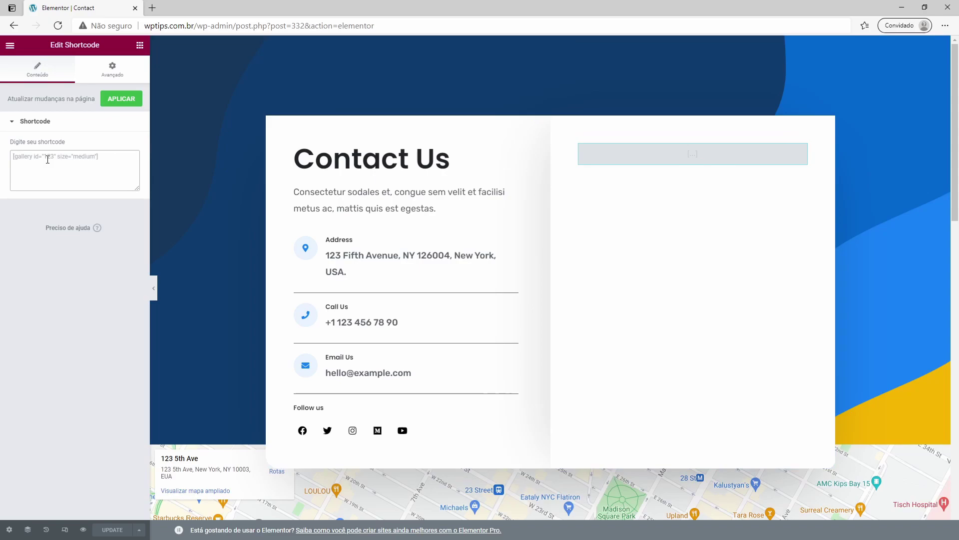
{"action": "key", "text": "ctrl+v"}
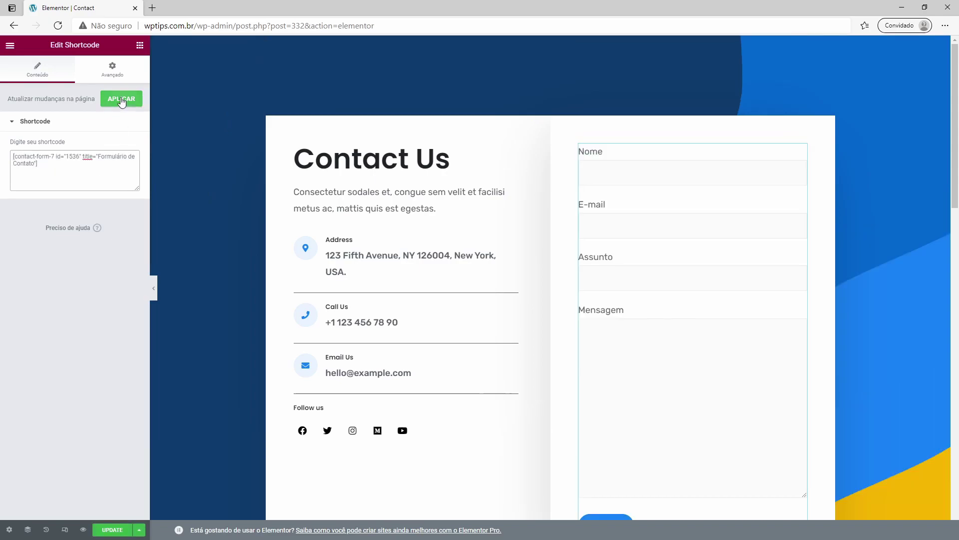
{"action": "left_click", "coordinate": [121, 99]}
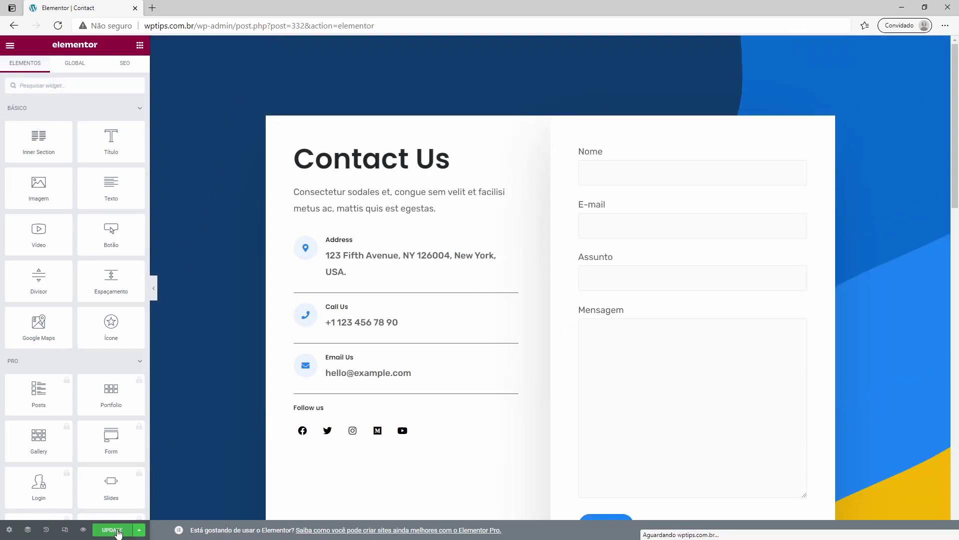
{"action": "left_click", "coordinate": [117, 530]}
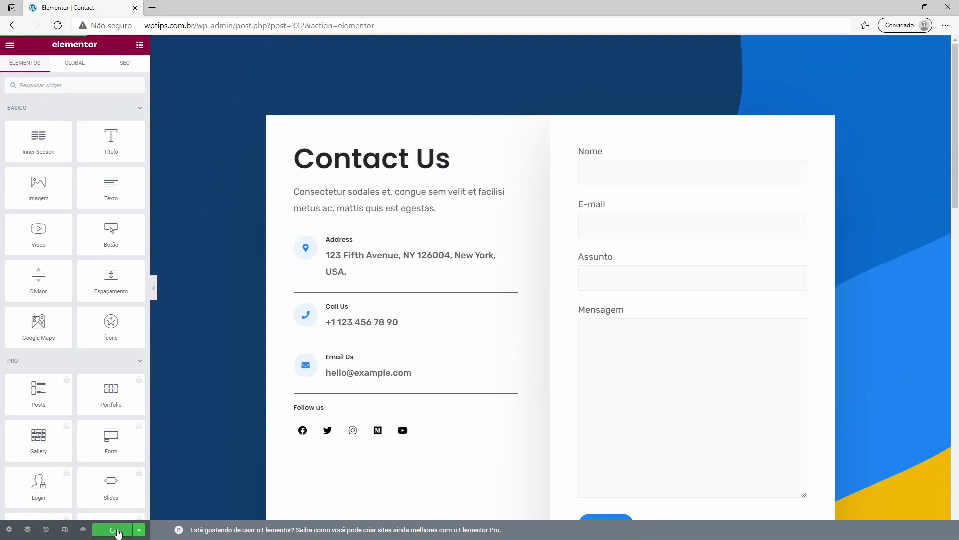
{"action": "left_click", "coordinate": [10, 49]}
{"action": "left_click", "coordinate": [53, 220]}
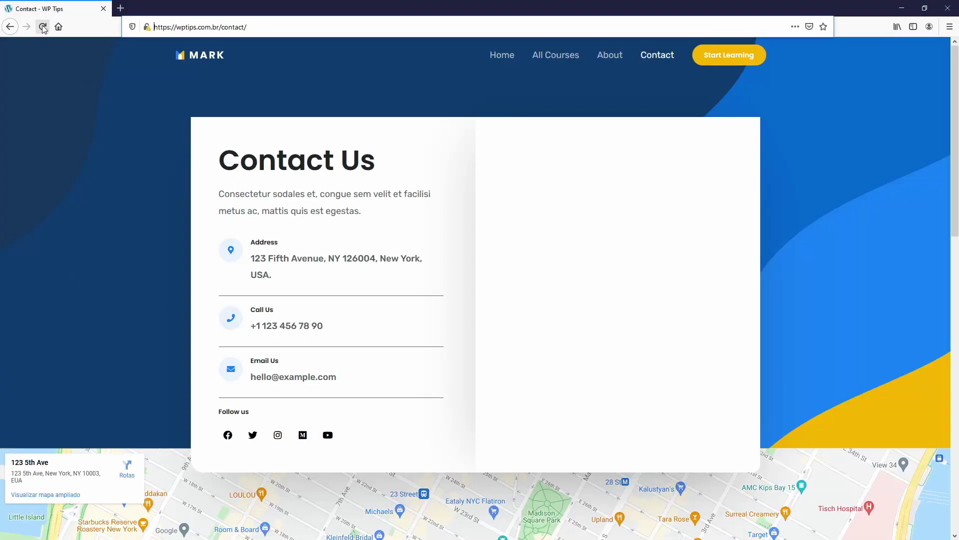
Step: Reload the live Contact page and submit the empty form to see its validation errors
{"action": "left_click", "coordinate": [42, 26]}
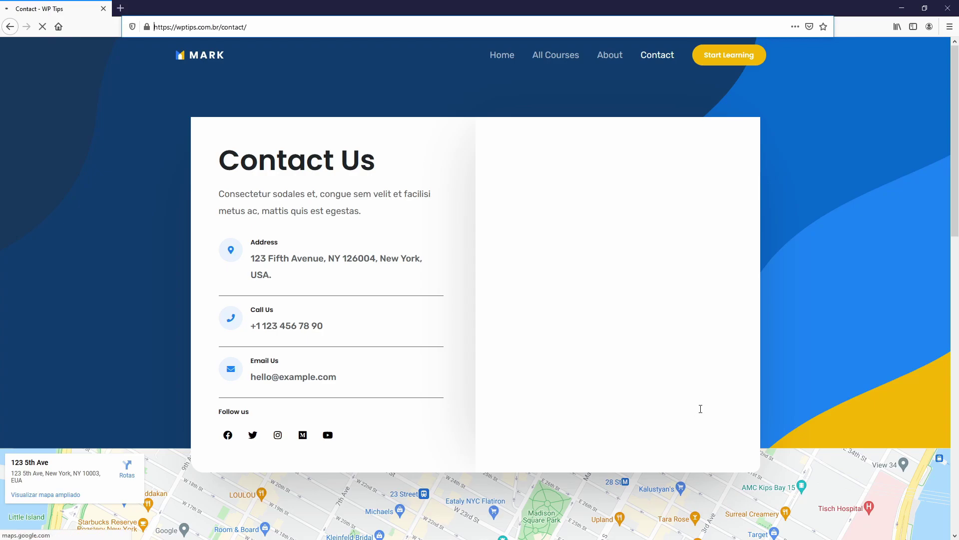
{"action": "scroll", "coordinate": [616, 427], "scroll_direction": "down", "scroll_amount": 5}
{"action": "scroll", "coordinate": [617, 428], "scroll_direction": "up", "scroll_amount": 5}
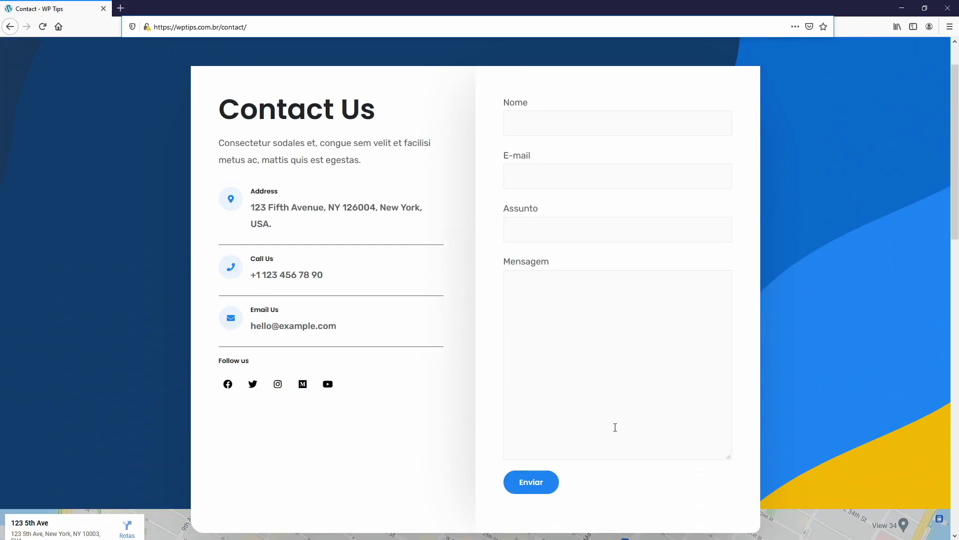
{"action": "left_click", "coordinate": [535, 483]}
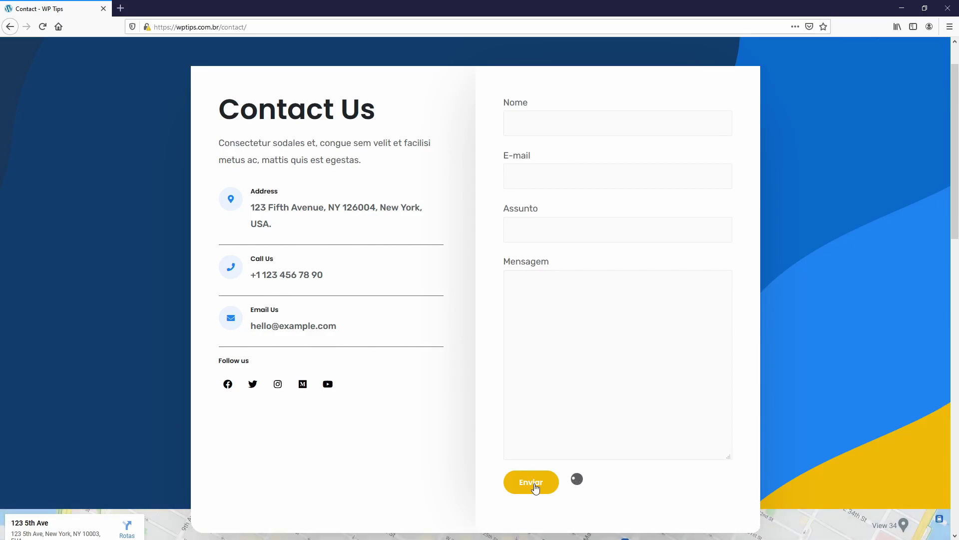
{"action": "scroll", "coordinate": [624, 490], "scroll_direction": "down", "scroll_amount": 2}
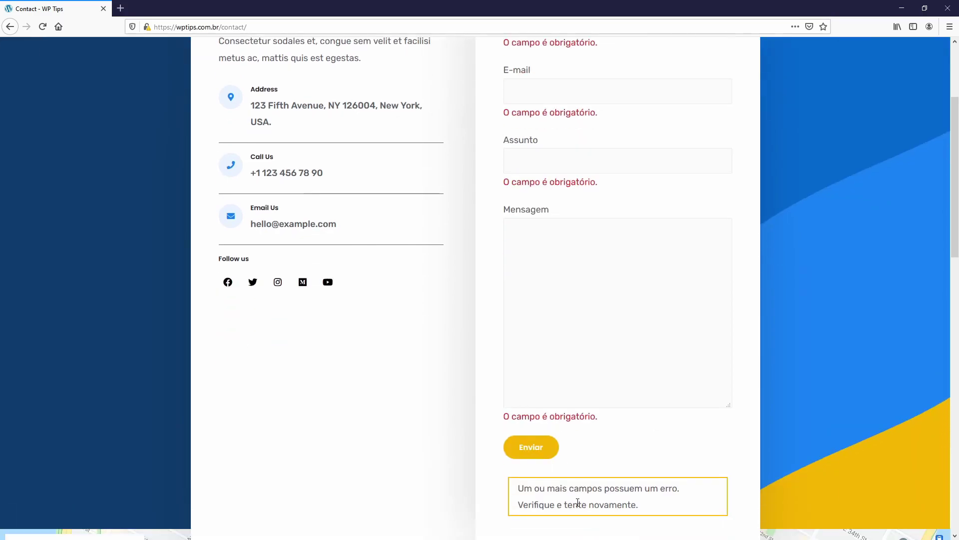
{"action": "scroll", "coordinate": [584, 208], "scroll_direction": "up", "scroll_amount": 3}
Step: Enter 'Cesa' in the Nome field and submit the form again
{"action": "left_click", "coordinate": [547, 172]}
{"action": "type", "text": "Cesar"}
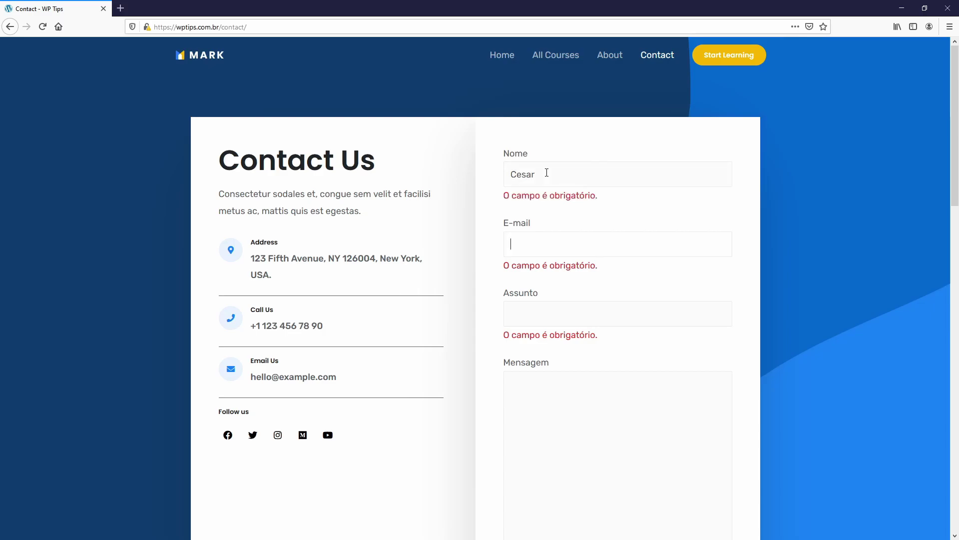
{"action": "scroll", "coordinate": [604, 325], "scroll_direction": "down", "scroll_amount": 6}
{"action": "left_click", "coordinate": [531, 345]}
{"action": "scroll", "coordinate": [688, 361], "scroll_direction": "down", "scroll_amount": 1}
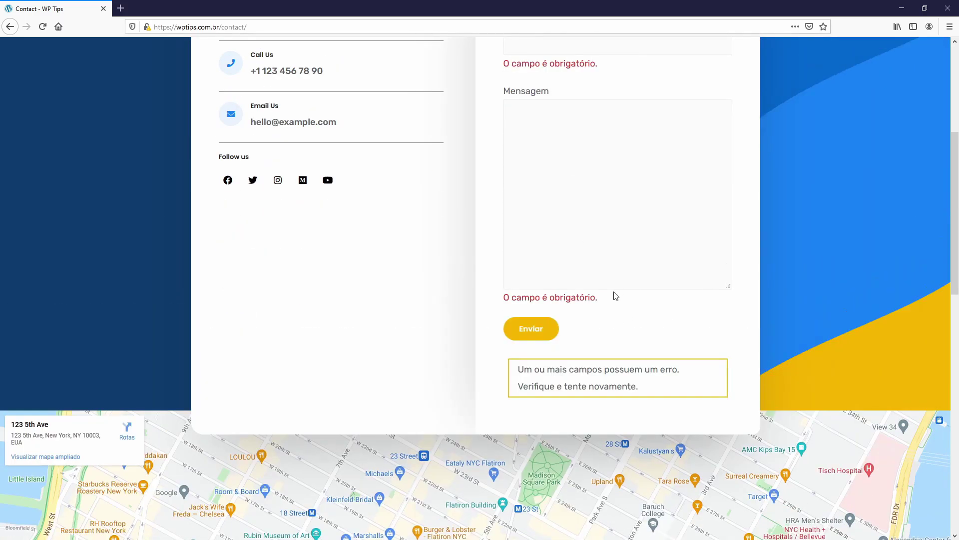
{"action": "scroll", "coordinate": [575, 299], "scroll_direction": "up", "scroll_amount": 3}
Step: Submit the form with the invalid e-mail 'dddddddddd' and highlight the resulting error message
{"action": "left_click", "coordinate": [544, 130]}
{"action": "type", "text": "dddddddddd"}
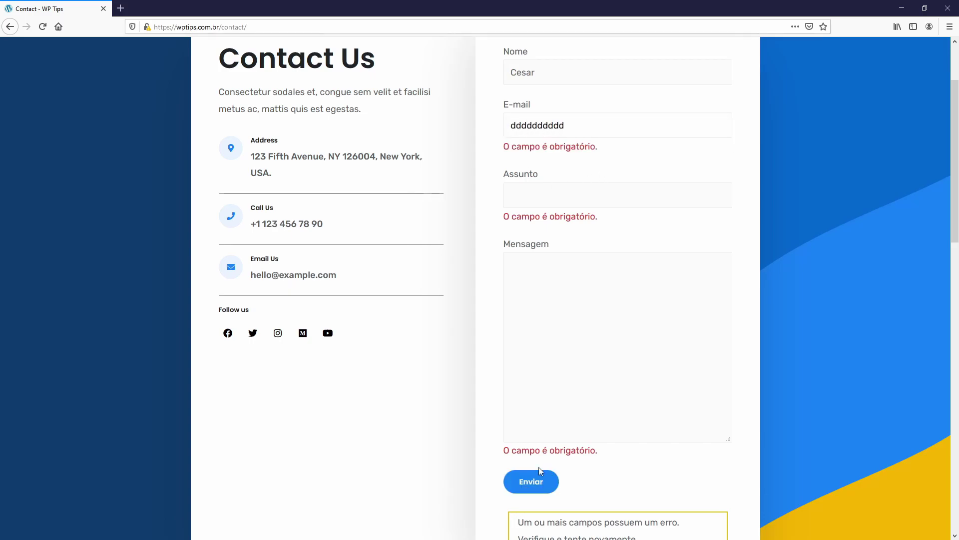
{"action": "left_click", "coordinate": [546, 483]}
{"action": "scroll", "coordinate": [650, 429], "scroll_direction": "down", "scroll_amount": 4}
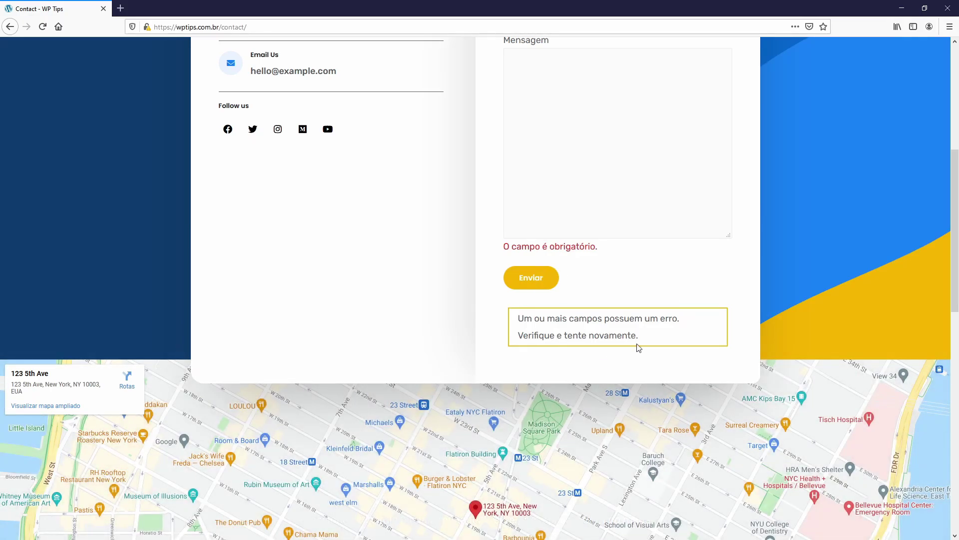
{"action": "scroll", "coordinate": [574, 249], "scroll_direction": "up", "scroll_amount": 4}
{"action": "left_click_drag", "start_coordinate": [511, 147], "coordinate": [685, 157]}
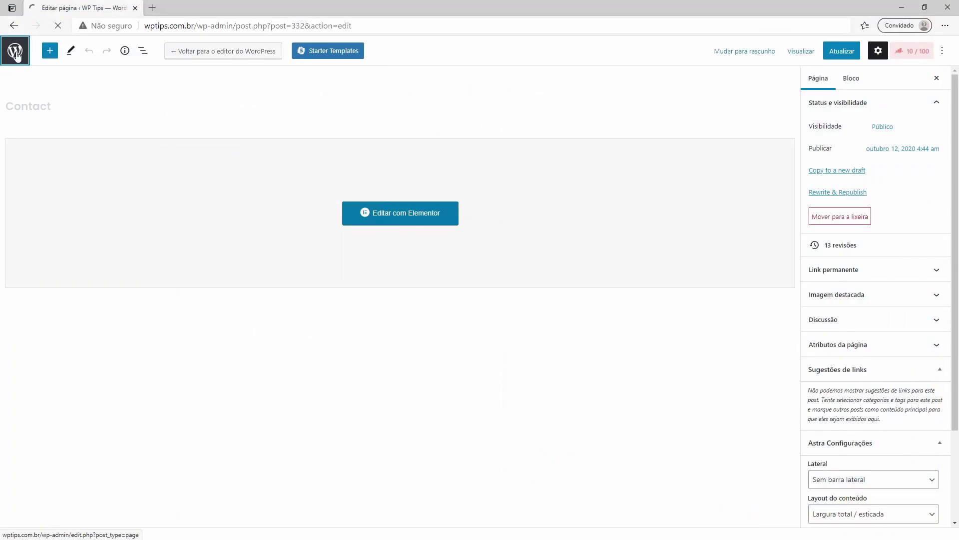
Step: Start a new WordPress page titled Contato 2
{"action": "left_click", "coordinate": [15, 52]}
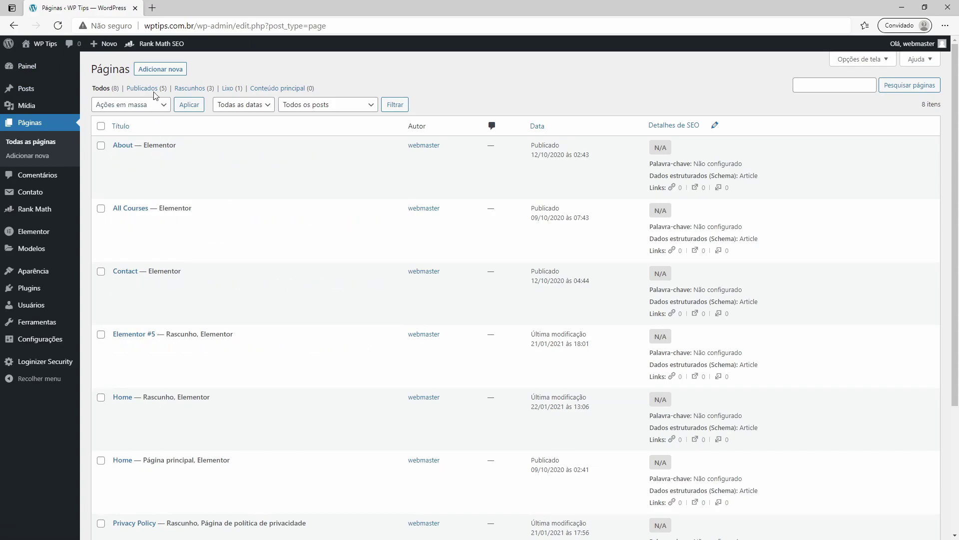
{"action": "left_click", "coordinate": [159, 71]}
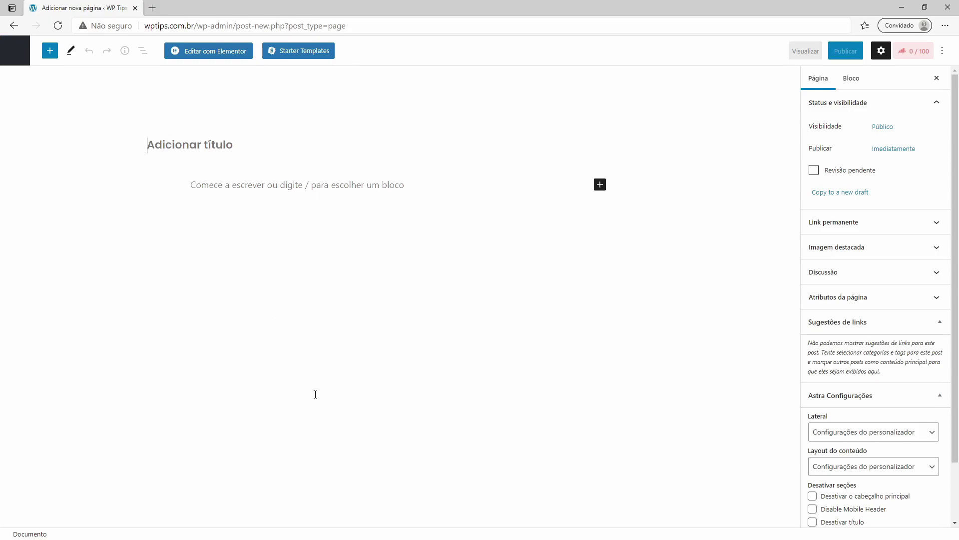
{"action": "type", "text": "Contato 2"}
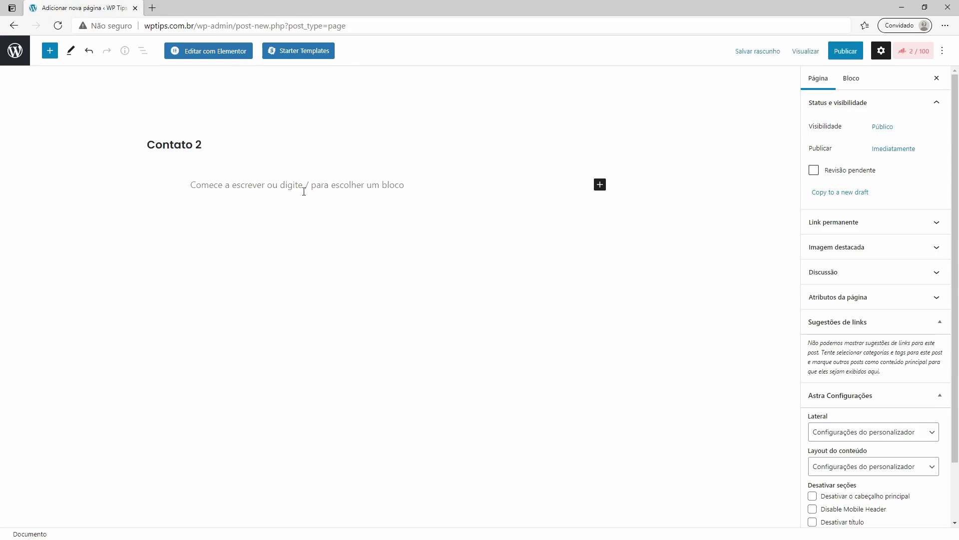
Step: Add a Contact Form 7 block using Formulário De Contato and publish the page
{"action": "left_click", "coordinate": [303, 191]}
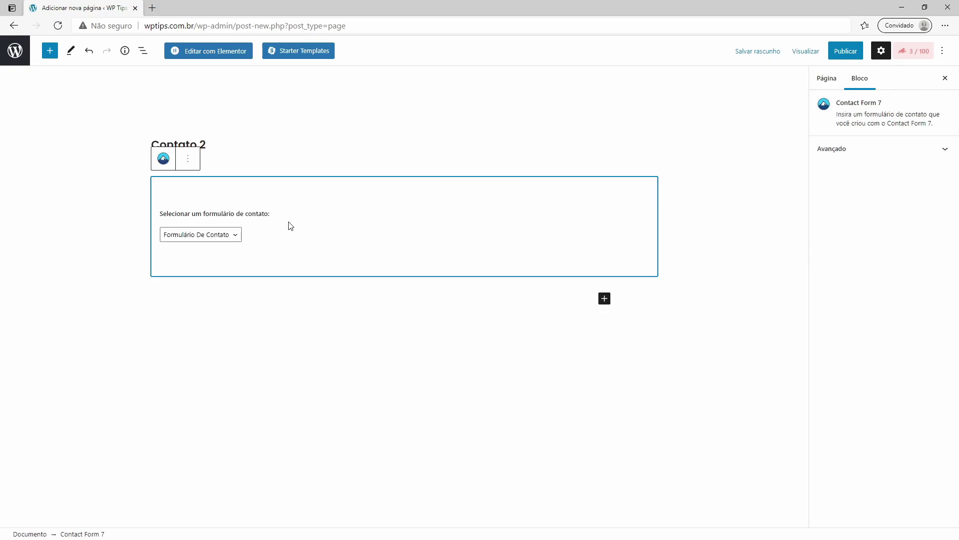
{"action": "key", "text": "Escape"}
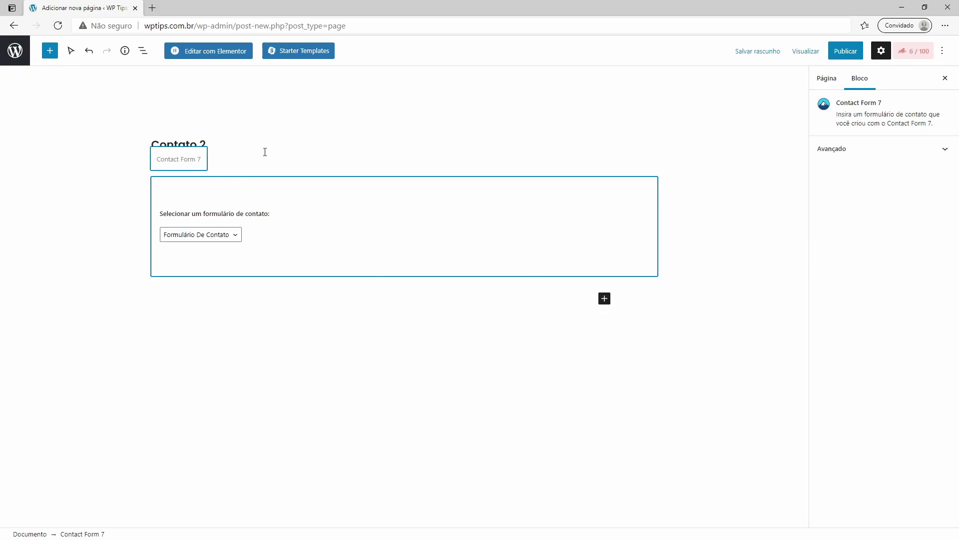
{"action": "left_click", "coordinate": [259, 157]}
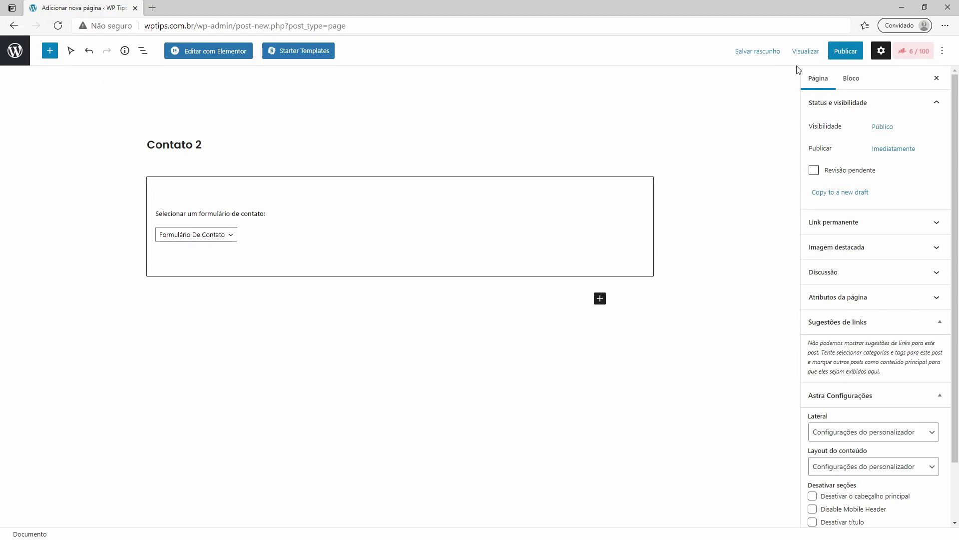
{"action": "left_click", "coordinate": [846, 50]}
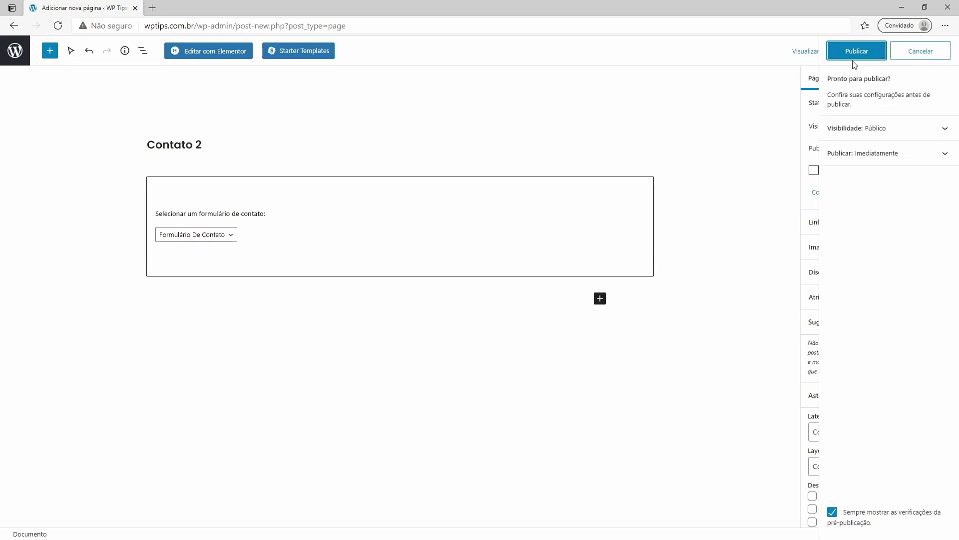
{"action": "left_click", "coordinate": [853, 56]}
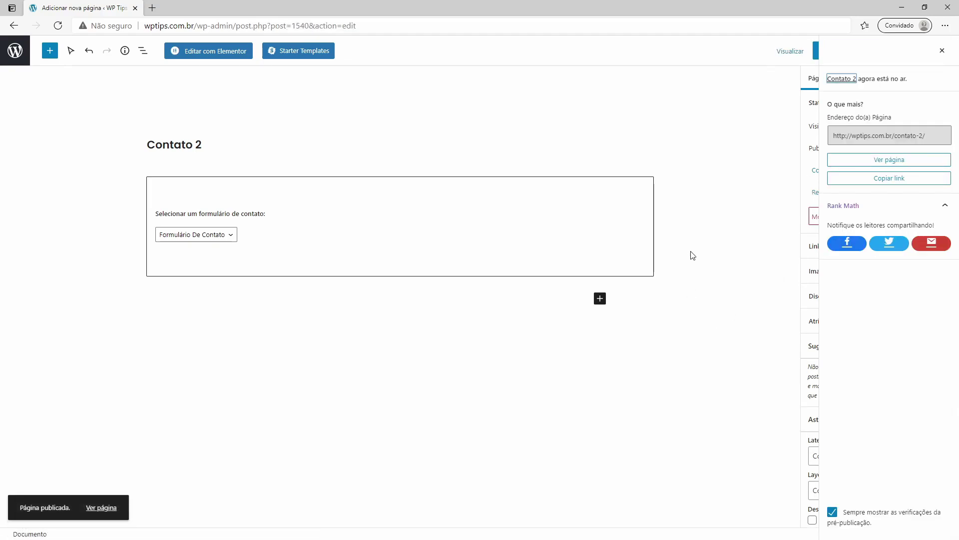
Step: View the published Contato 2 page and look over its contact form
{"action": "left_click", "coordinate": [885, 161]}
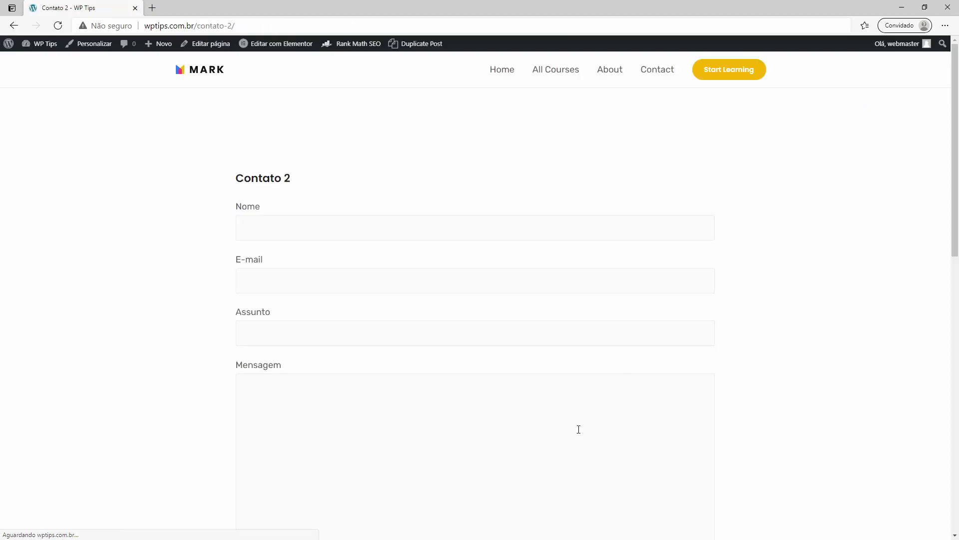
{"action": "scroll", "coordinate": [768, 136], "scroll_direction": "down", "scroll_amount": 8}
{"action": "scroll", "coordinate": [362, 321], "scroll_direction": "up", "scroll_amount": 8}
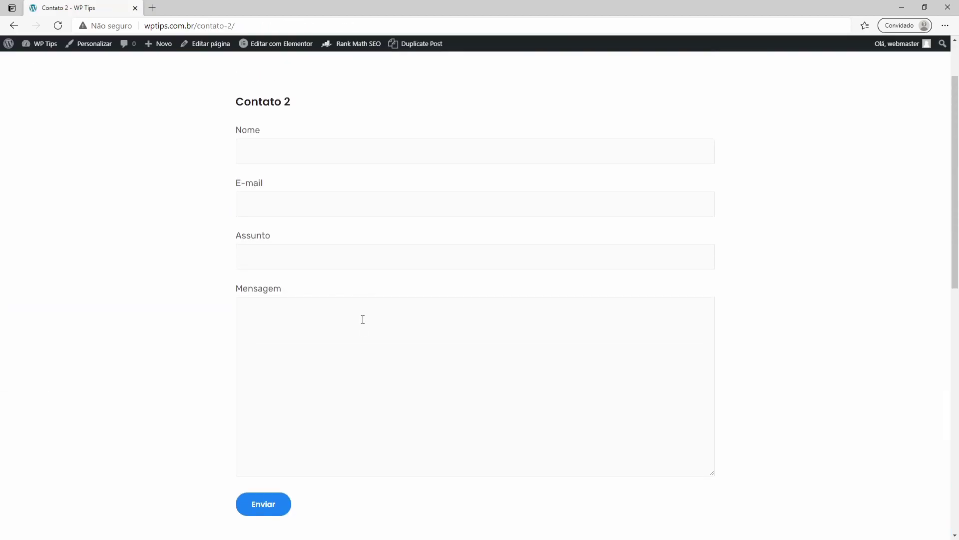
{"action": "scroll", "coordinate": [300, 392], "scroll_direction": "down", "scroll_amount": 7}
{"action": "scroll", "coordinate": [300, 393], "scroll_direction": "up", "scroll_amount": 6}
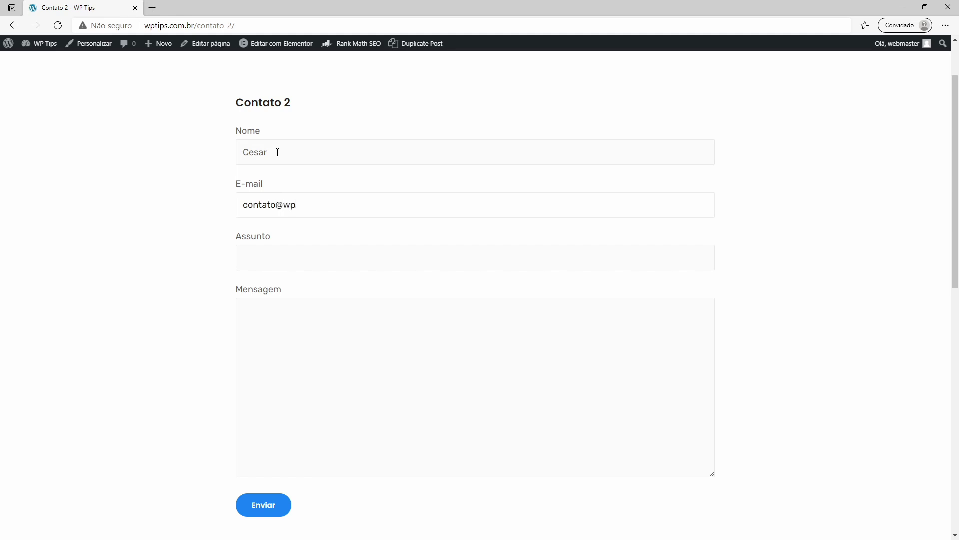
Step: Fill Nome, E-mail, Assunto and Mensagem with test values and submit the form
{"action": "type", "text": "com.br"}
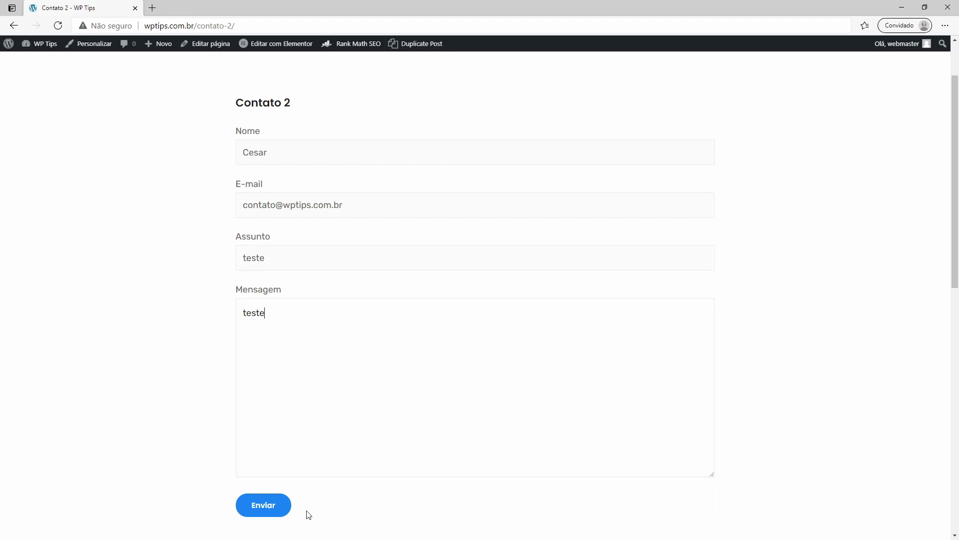
{"action": "left_click", "coordinate": [272, 509]}
{"action": "scroll", "coordinate": [154, 356], "scroll_direction": "down", "scroll_amount": 4}
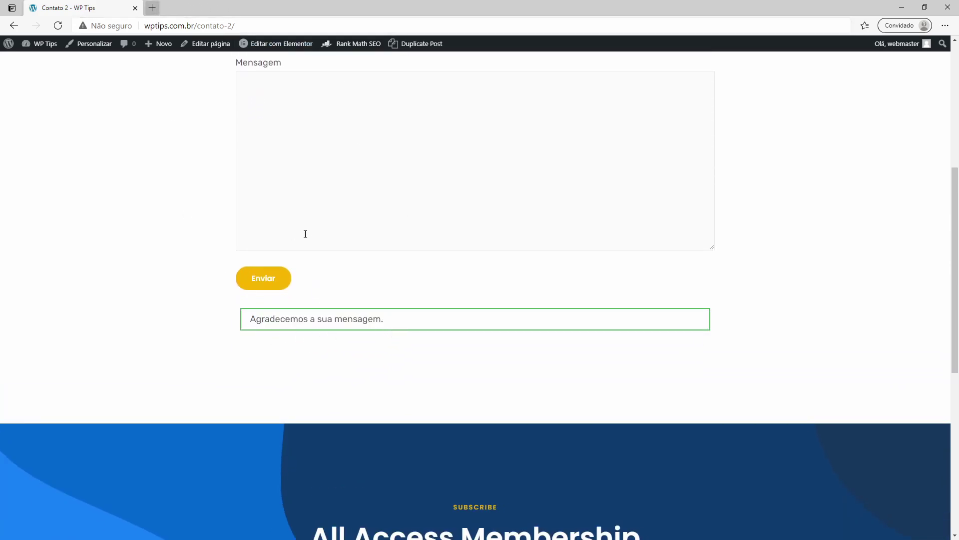
{"action": "scroll", "coordinate": [313, 248], "scroll_direction": "up", "scroll_amount": 5}
Step: In a new tab, go to host4.com.br and open the cPanel login
{"action": "left_click", "coordinate": [153, 8]}
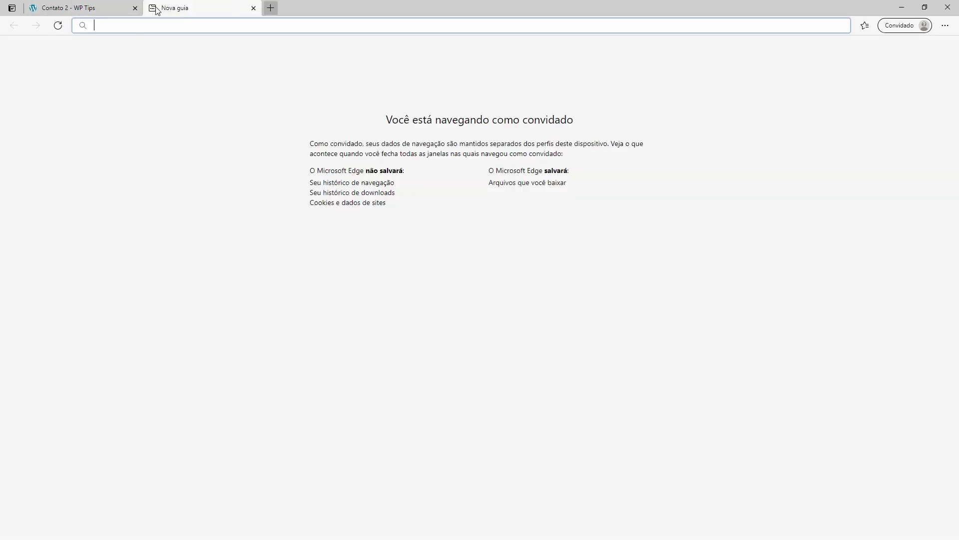
{"action": "type", "text": "host4.com.br"}
{"action": "key", "text": "Return"}
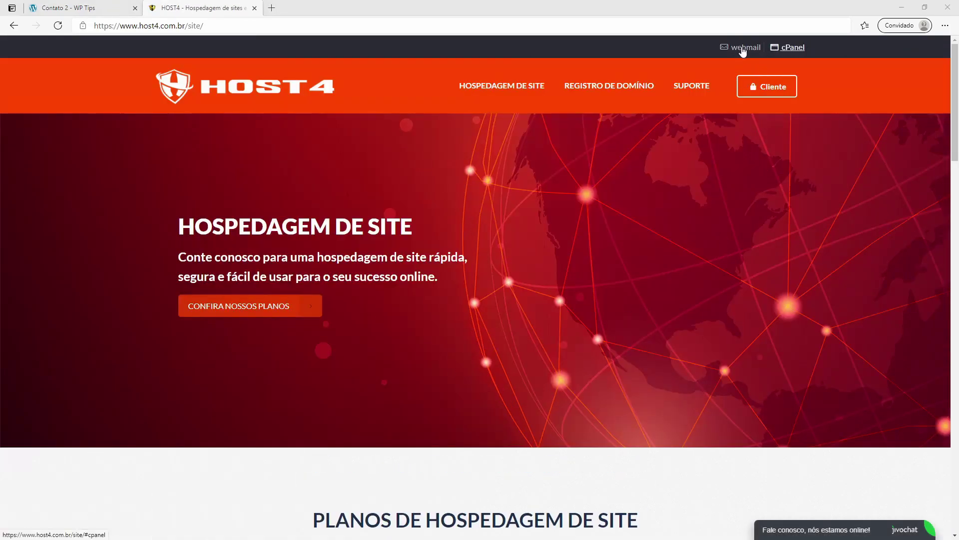
{"action": "left_click", "coordinate": [793, 48]}
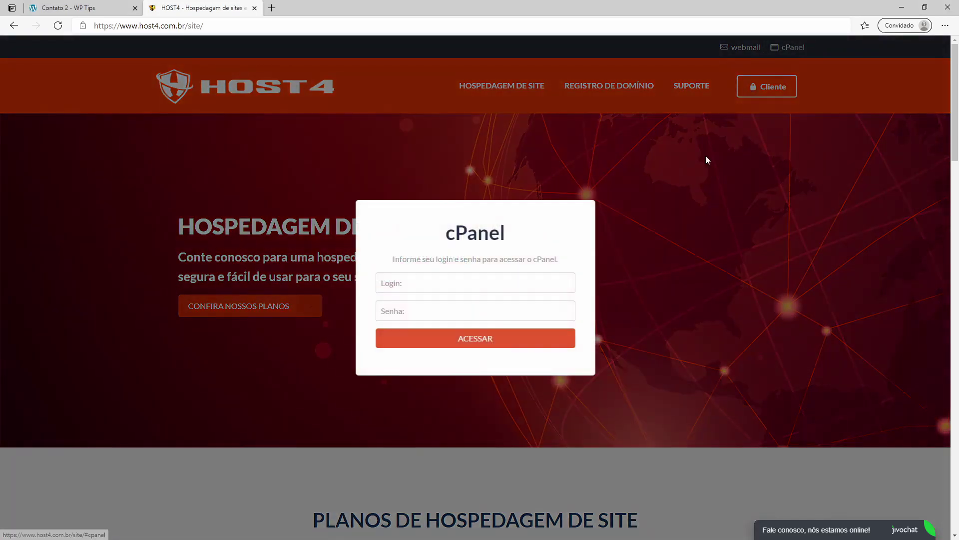
Step: Log in with the account's login name and password, then open webmail for the contato account
{"action": "left_click", "coordinate": [470, 283]}
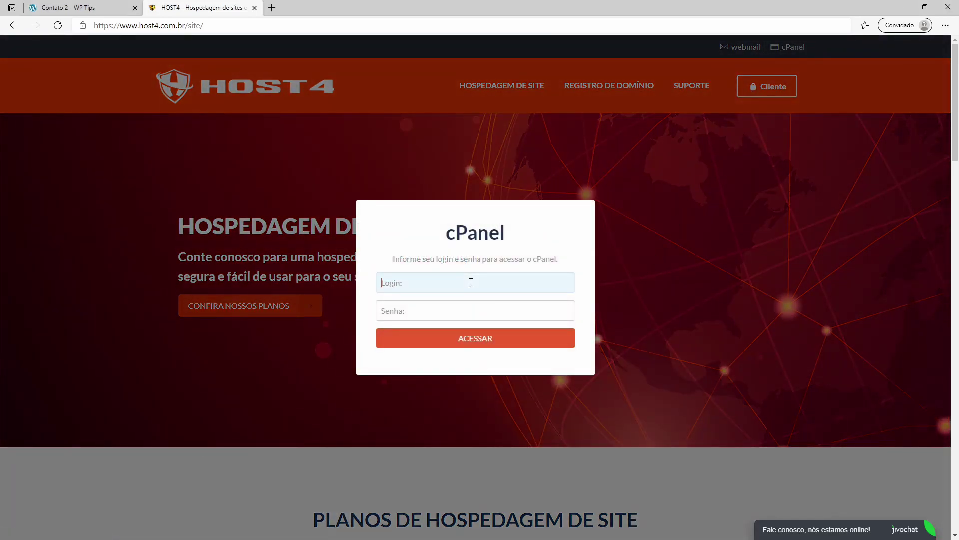
{"action": "type", "text": "wptips"}
{"action": "key", "text": "Tab"}
{"action": "key", "text": "ctrl+v"}
{"action": "key", "text": "Return"}
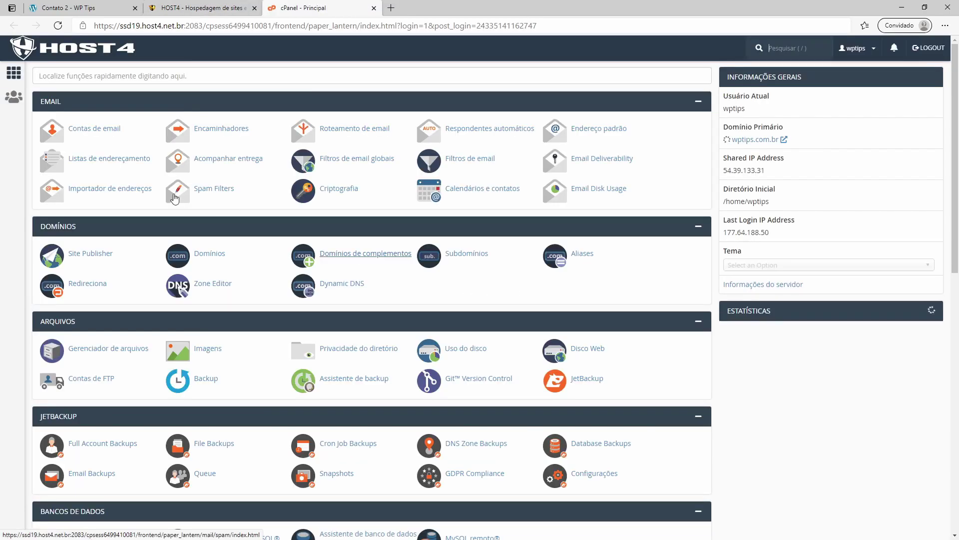
{"action": "left_click", "coordinate": [97, 129]}
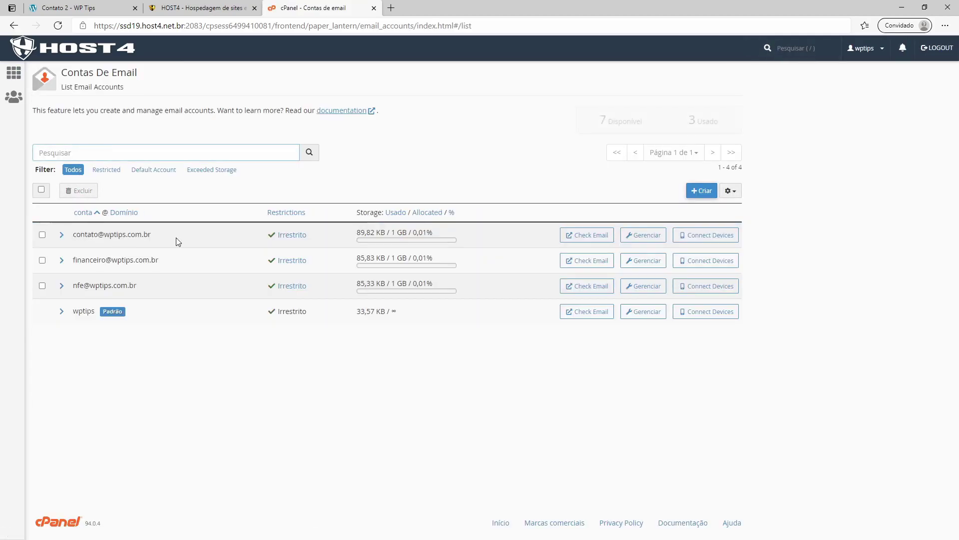
{"action": "left_click", "coordinate": [587, 235]}
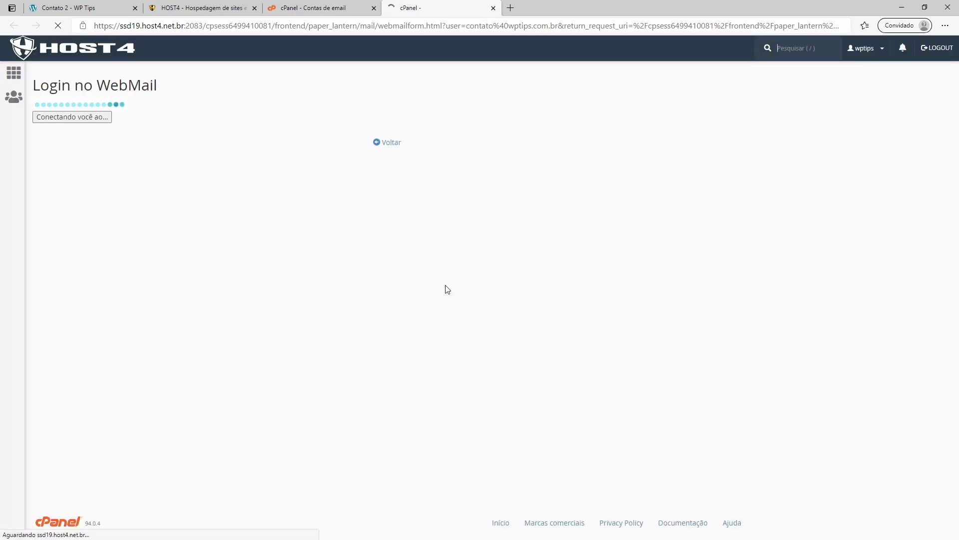
Step: Open the 'E-mail enviado pelo site "teste"' message, note its [mensagem] body, return to Contato 2
{"action": "left_click", "coordinate": [114, 134]}
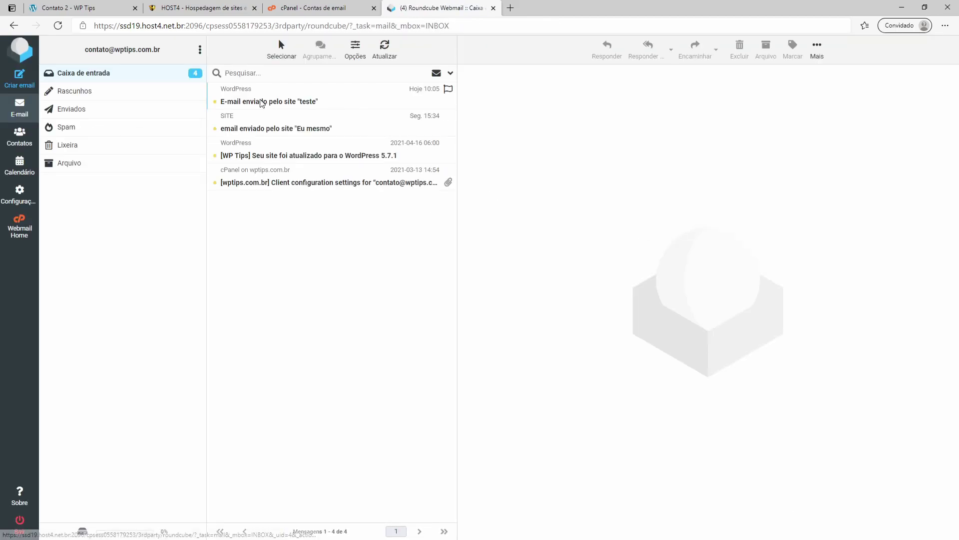
{"action": "double_click", "coordinate": [261, 103]}
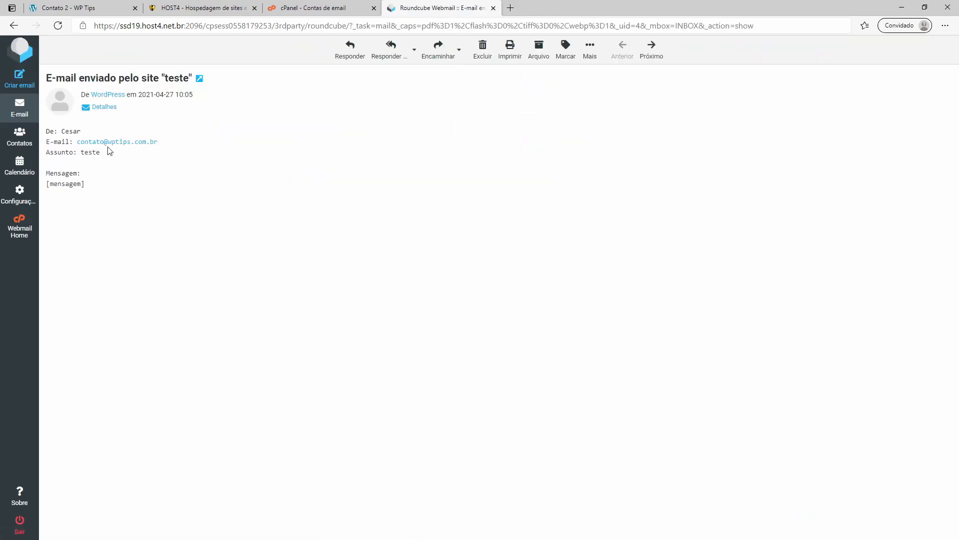
{"action": "left_click_drag", "start_coordinate": [53, 132], "coordinate": [81, 132]}
{"action": "left_click_drag", "start_coordinate": [61, 188], "coordinate": [92, 190]}
{"action": "left_click", "coordinate": [81, 189]}
{"action": "left_click", "coordinate": [78, 4]}
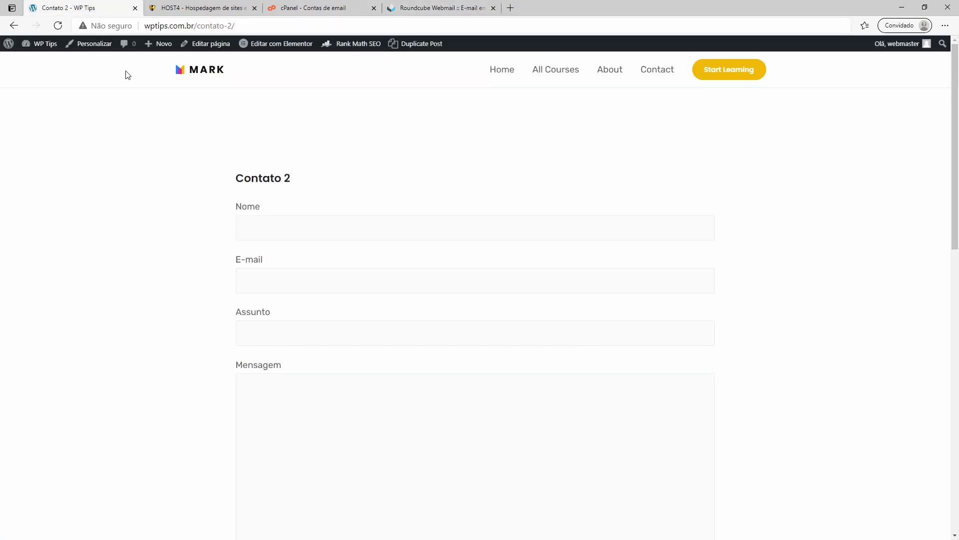
Step: Open Formulário de Contato in Contact Form 7 and find the misspelled mensagen field
{"action": "left_click", "coordinate": [38, 62]}
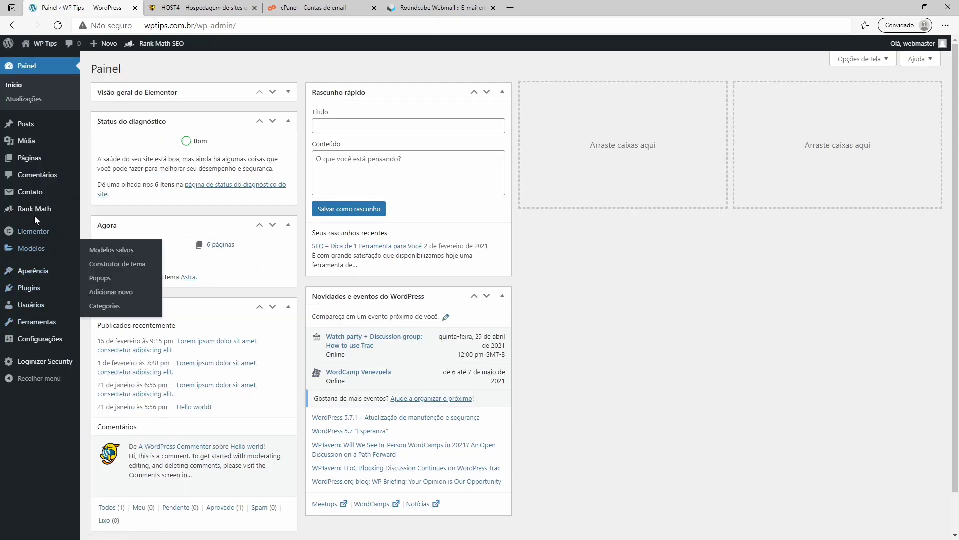
{"action": "left_click", "coordinate": [107, 290]}
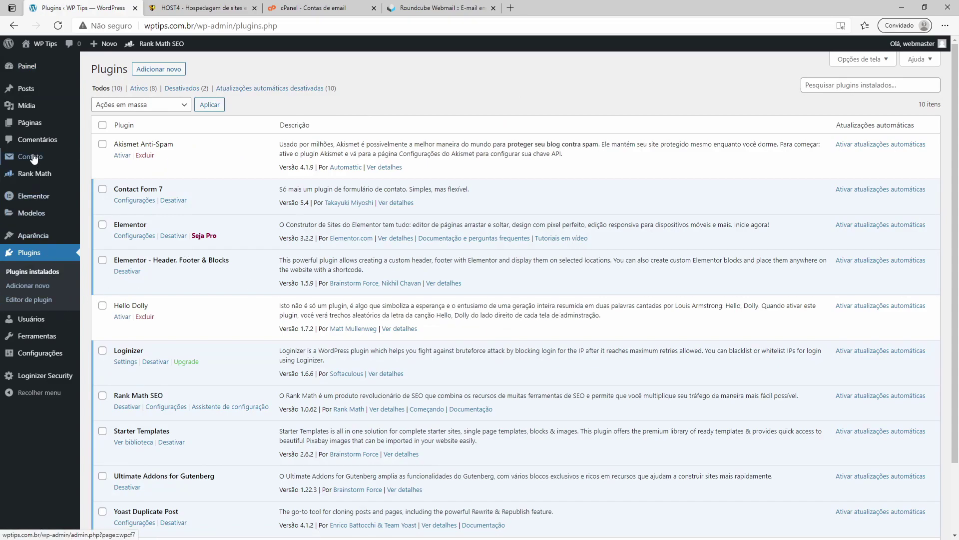
{"action": "left_click", "coordinate": [102, 159]}
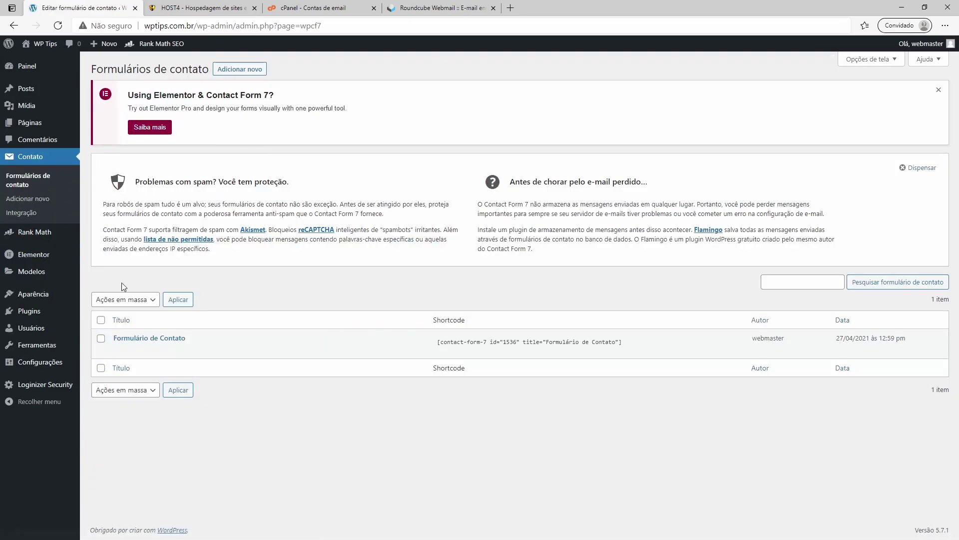
{"action": "left_click", "coordinate": [122, 349]}
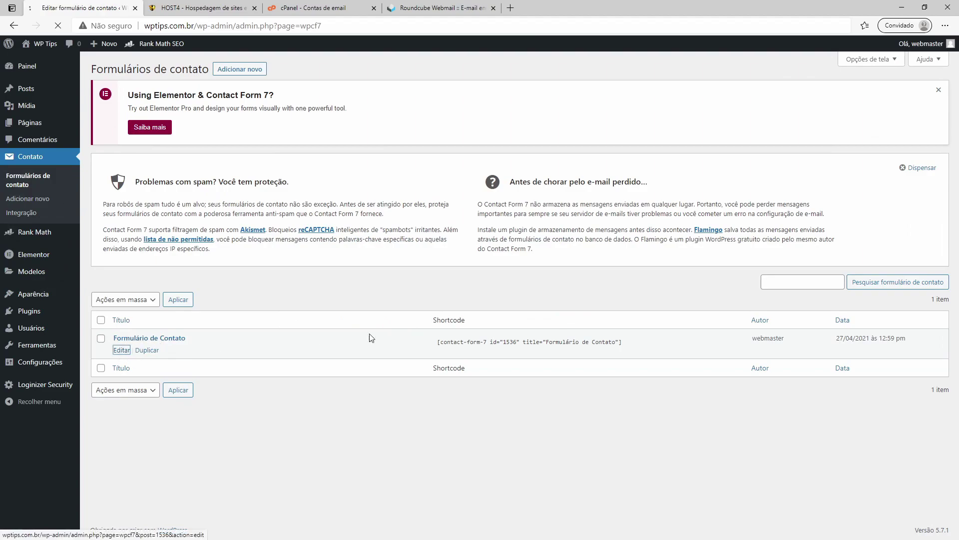
{"action": "scroll", "coordinate": [188, 362], "scroll_direction": "down", "scroll_amount": 2}
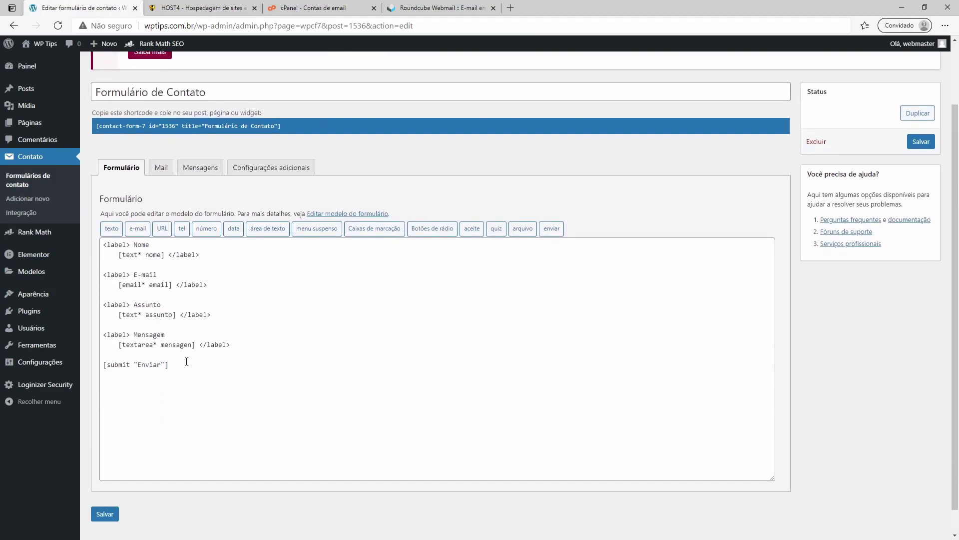
{"action": "left_click_drag", "start_coordinate": [161, 345], "coordinate": [190, 344]}
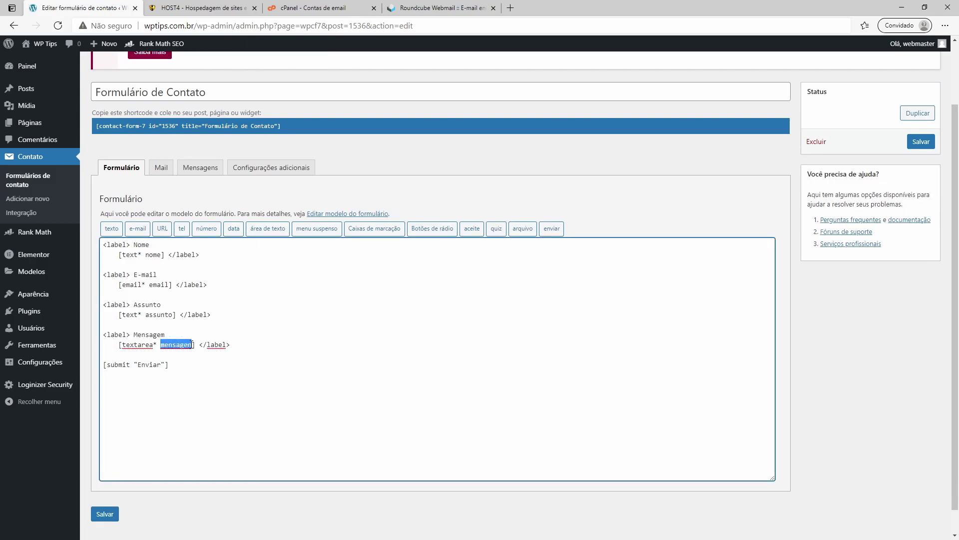
Step: Correct the mail-tag in the Mail tab body to [mensagem]
{"action": "left_click", "coordinate": [160, 167]}
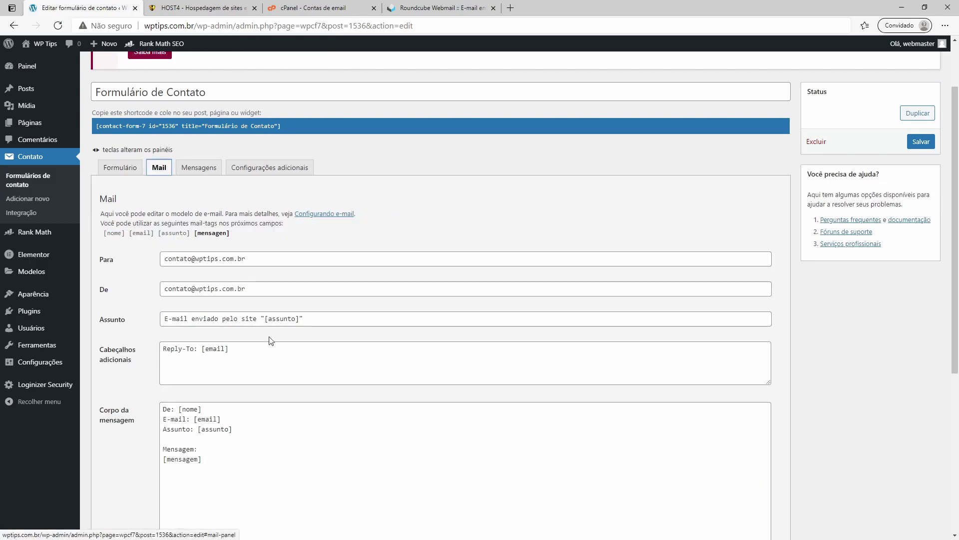
{"action": "scroll", "coordinate": [269, 407], "scroll_direction": "down", "scroll_amount": 2}
{"action": "double_click", "coordinate": [182, 383]}
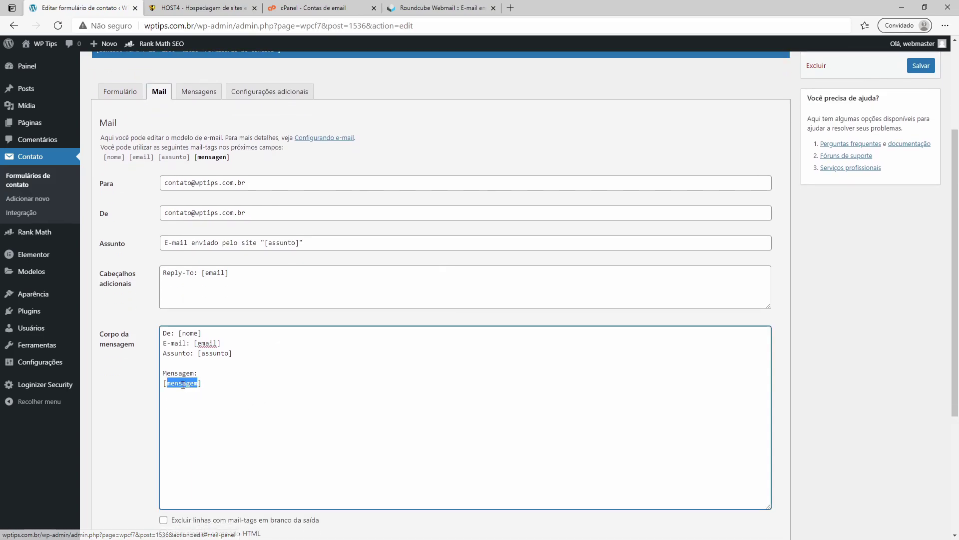
{"action": "type", "text": "mensagen"}
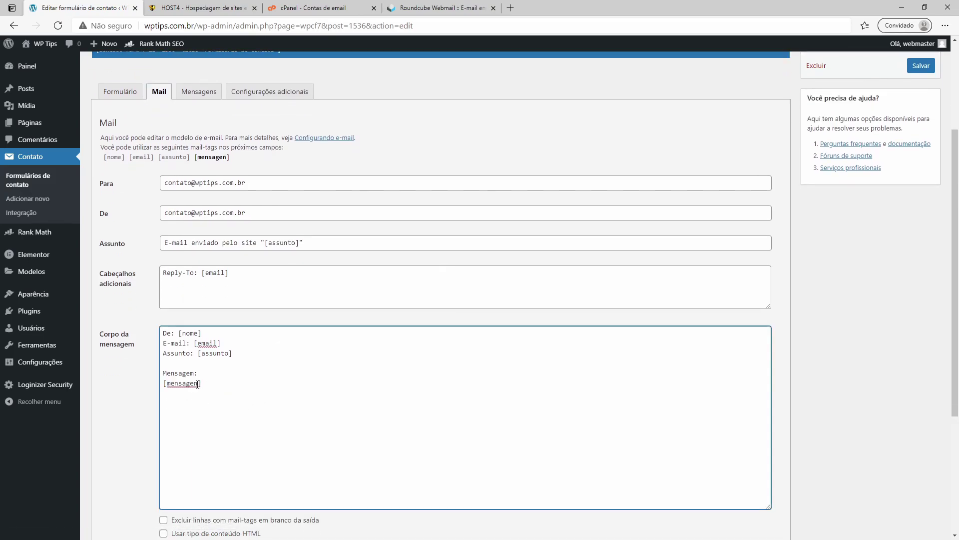
{"action": "key", "text": "BackSpace"}
{"action": "type", "text": "m"}
Step: Change the template field to [textarea* mensagem] and save the form
{"action": "left_click", "coordinate": [120, 91]}
{"action": "left_click", "coordinate": [190, 319]}
{"action": "key", "text": "BackSpace"}
{"action": "type", "text": "mensagem] </label>"}
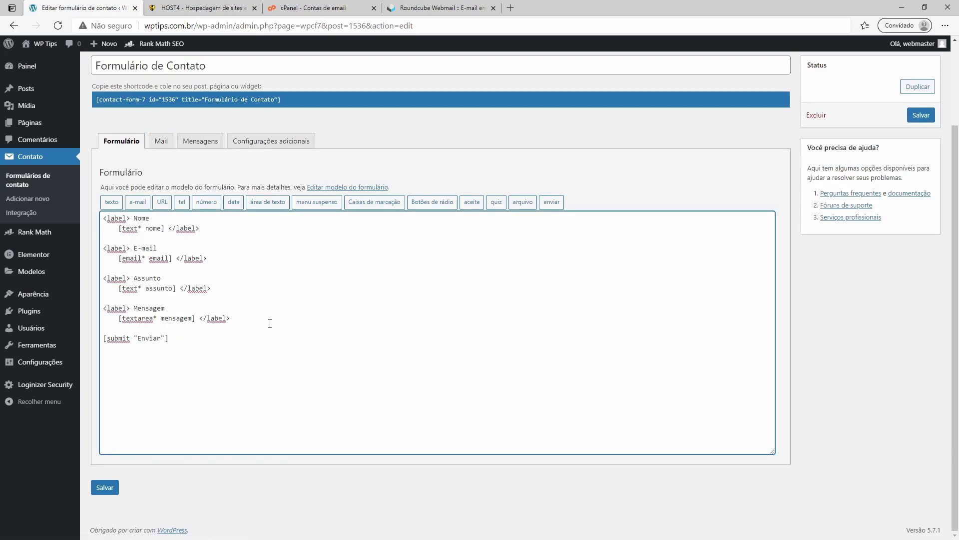
{"action": "left_click", "coordinate": [104, 487]}
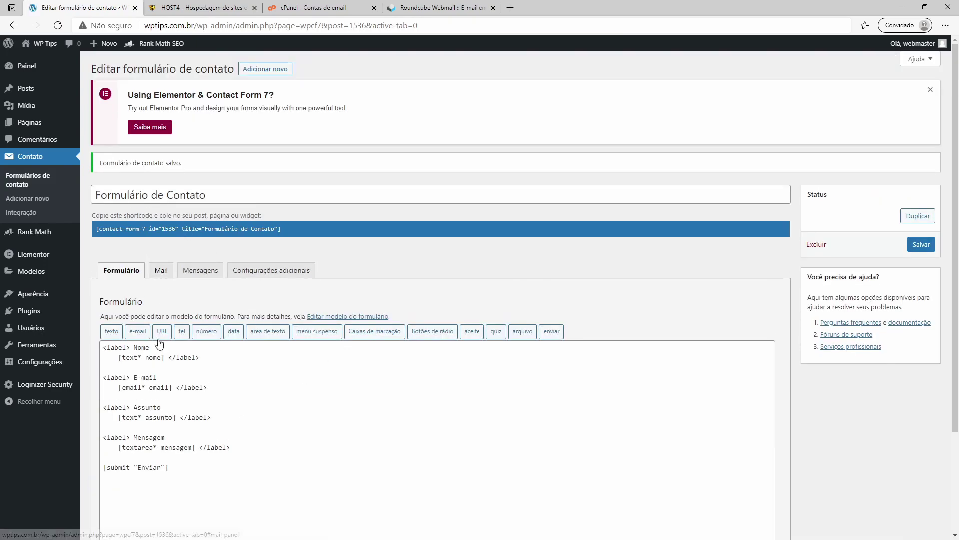
Step: Verify mensagem matches in the template and mail body, then save again
{"action": "double_click", "coordinate": [178, 445]}
{"action": "left_click", "coordinate": [161, 270]}
{"action": "scroll", "coordinate": [267, 347], "scroll_direction": "down", "scroll_amount": 7}
{"action": "double_click", "coordinate": [184, 186]}
{"action": "left_click", "coordinate": [114, 487]}
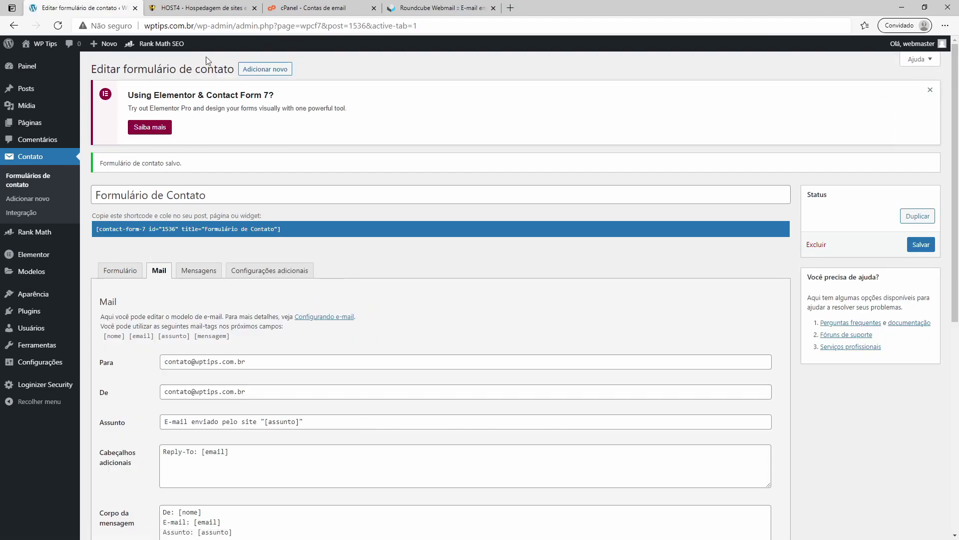
Step: Go back to WordPress and open the live site's contact form
{"action": "left_click", "coordinate": [200, 11]}
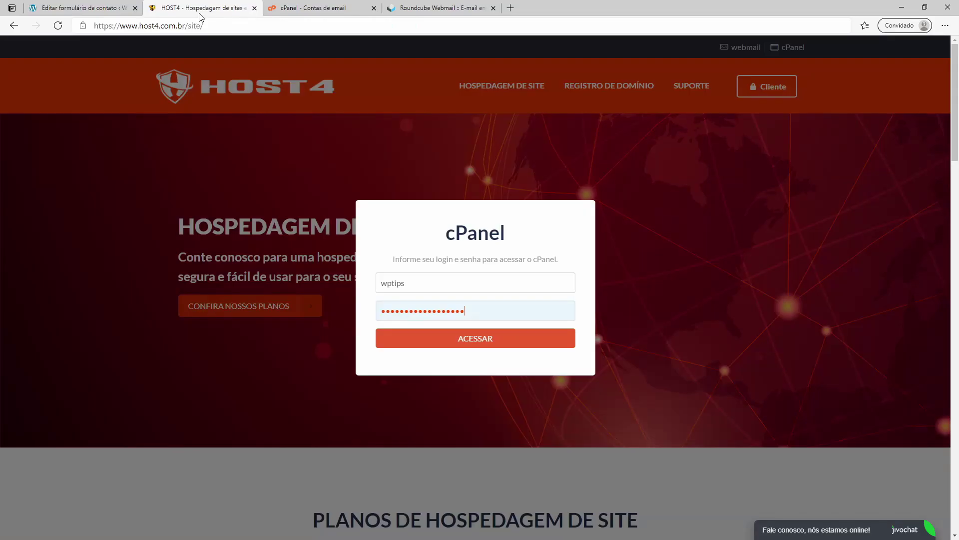
{"action": "left_click", "coordinate": [85, 7]}
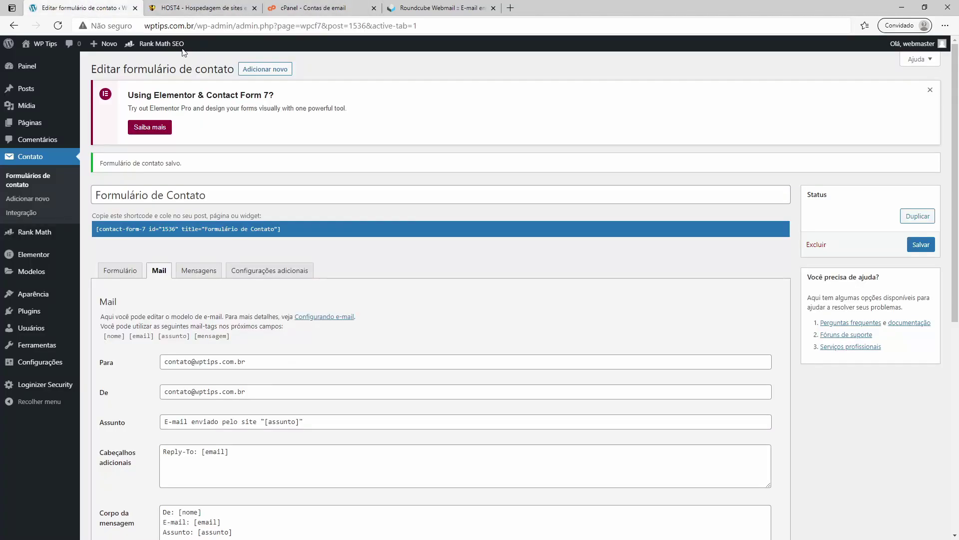
{"action": "left_click", "coordinate": [42, 64]}
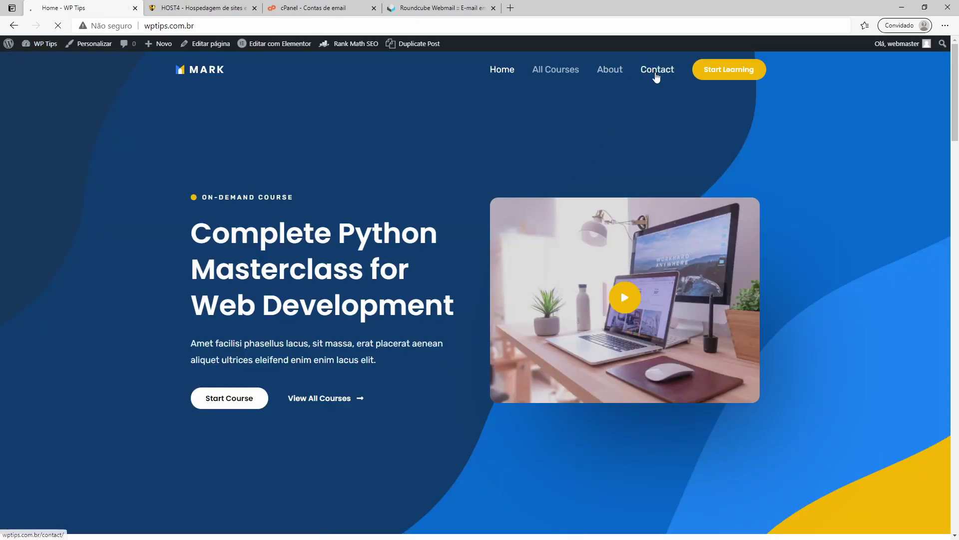
{"action": "scroll", "coordinate": [616, 216], "scroll_direction": "down", "scroll_amount": 7}
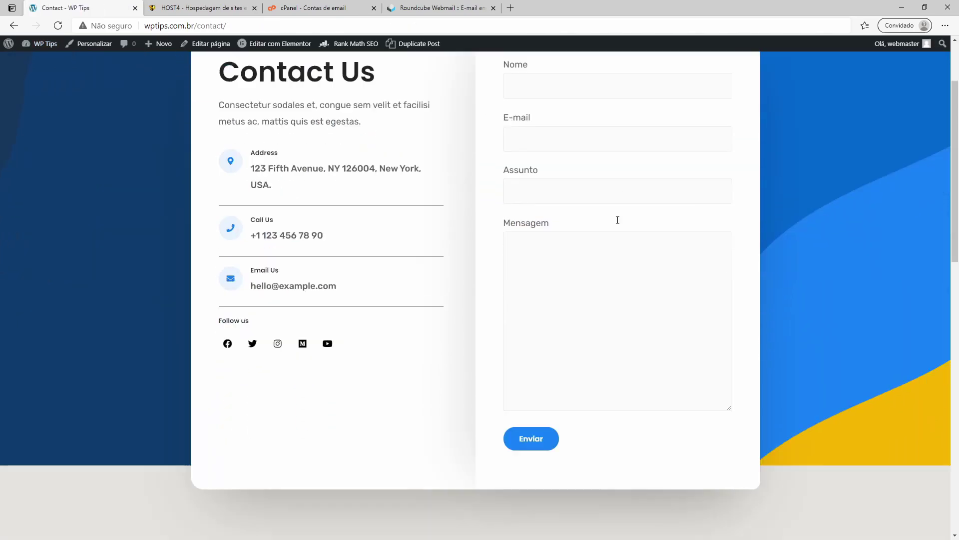
{"action": "scroll", "coordinate": [612, 289], "scroll_direction": "up", "scroll_amount": 7}
{"action": "scroll", "coordinate": [529, 201], "scroll_direction": "down", "scroll_amount": 2}
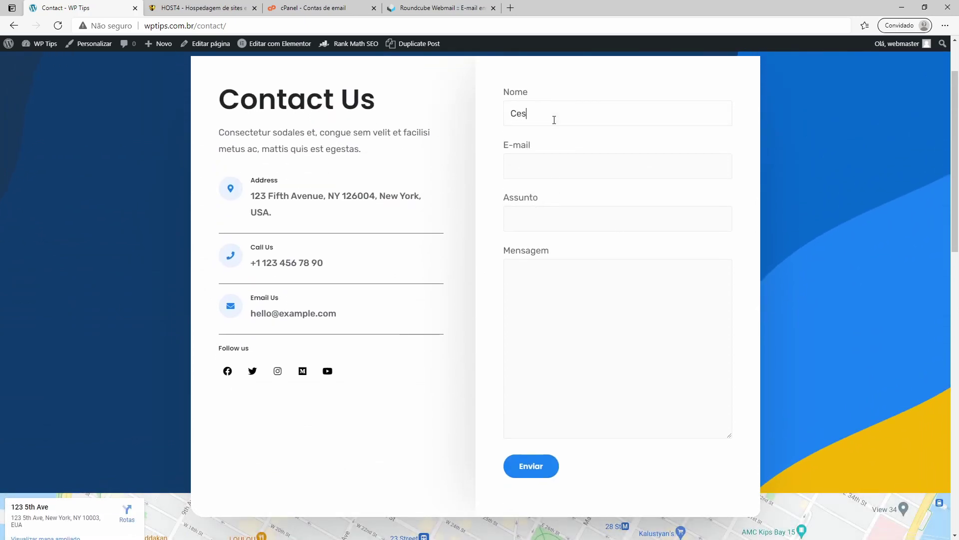
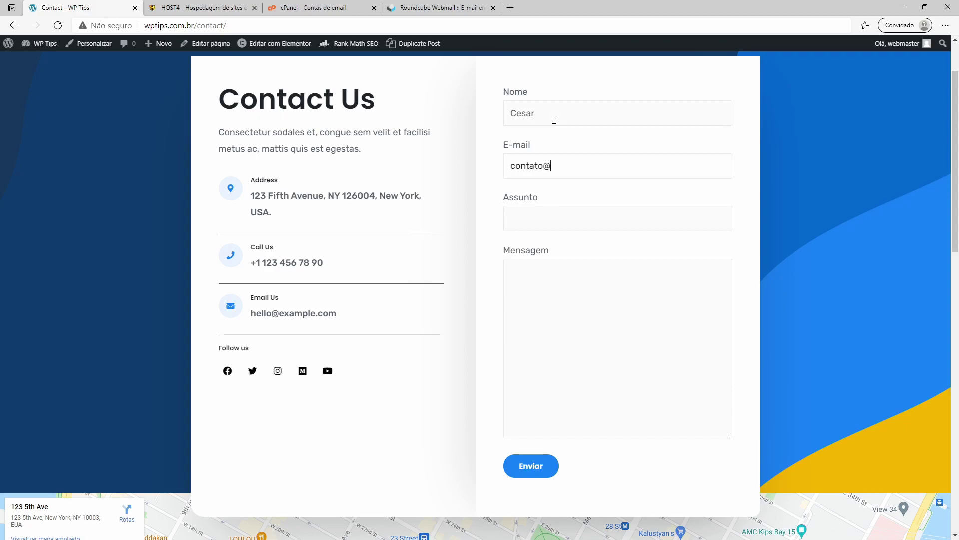
Step: Enter the financeiro sender e-mail address and the subject in the contact form
{"action": "left_click_drag", "start_coordinate": [543, 170], "coordinate": [498, 169]}
{"action": "key", "text": "Tab"}
{"action": "type", "text": "te"}
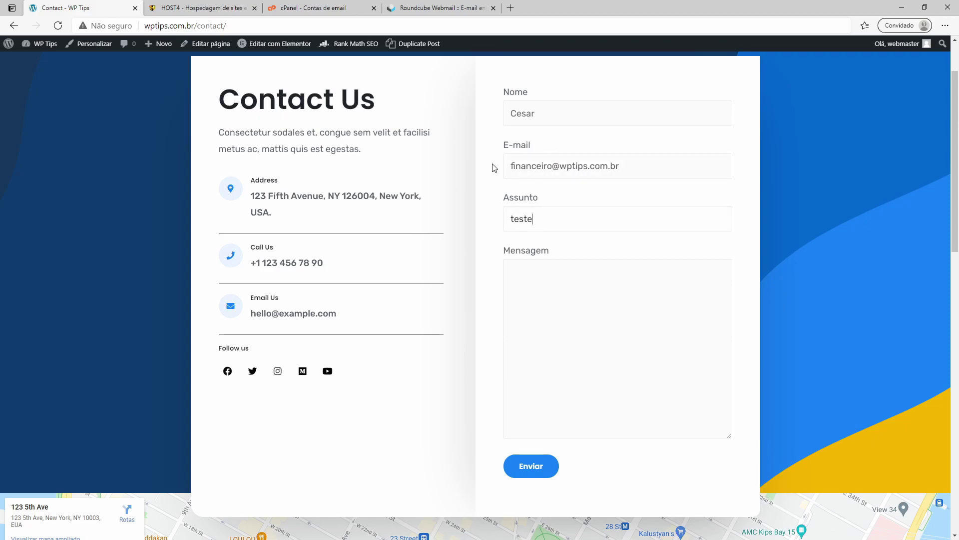
Step: Write the message, send it, and check the "Agradecemos a sua mensagem." confirmation
{"action": "left_click", "coordinate": [535, 322]}
{"action": "left_click", "coordinate": [529, 469]}
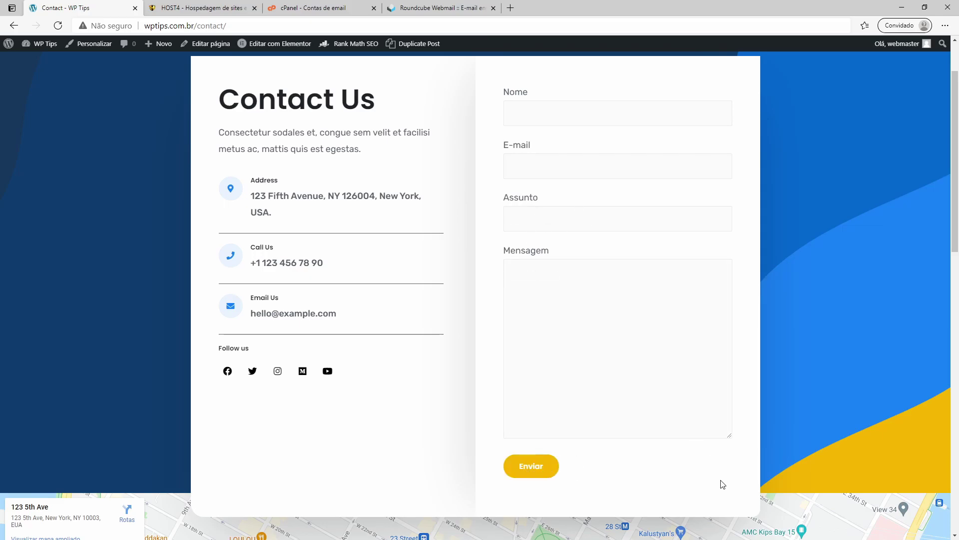
{"action": "scroll", "coordinate": [649, 390], "scroll_direction": "down", "scroll_amount": 5}
{"action": "left_click_drag", "start_coordinate": [523, 280], "coordinate": [671, 281]}
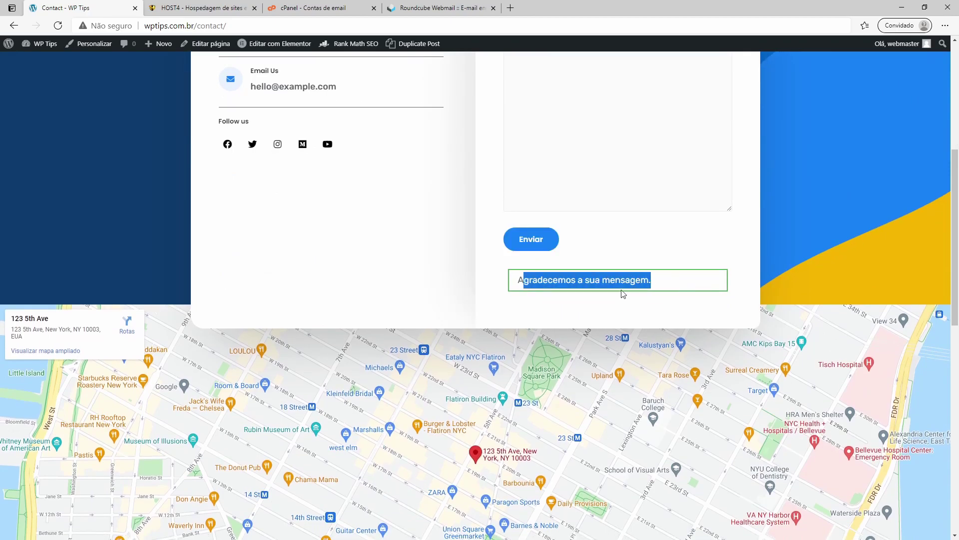
{"action": "left_click", "coordinate": [665, 283]}
{"action": "left_click_drag", "start_coordinate": [517, 281], "coordinate": [657, 285]}
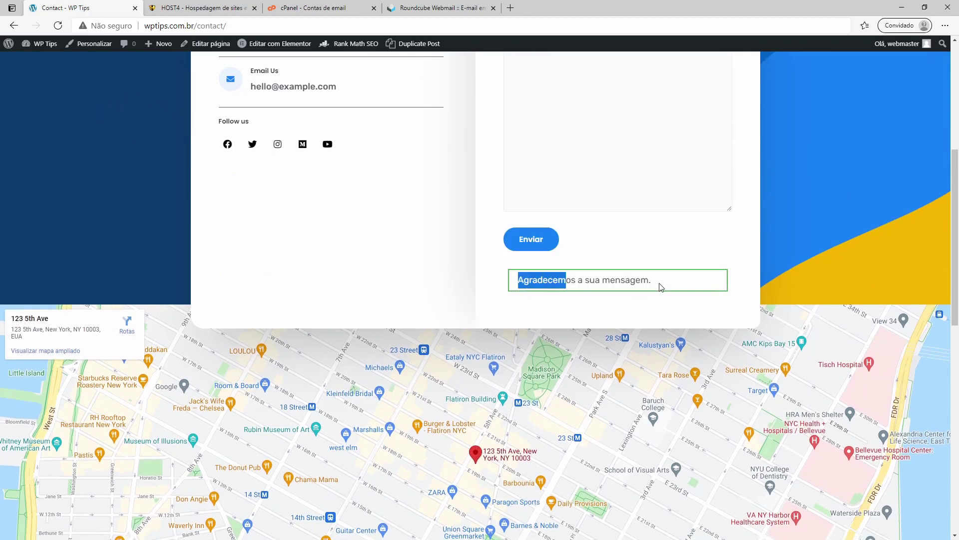
Step: Open the Mensagens tab of the Formulário de Contato form
{"action": "mouse_move", "coordinate": [40, 45]}
{"action": "left_click", "coordinate": [31, 62]}
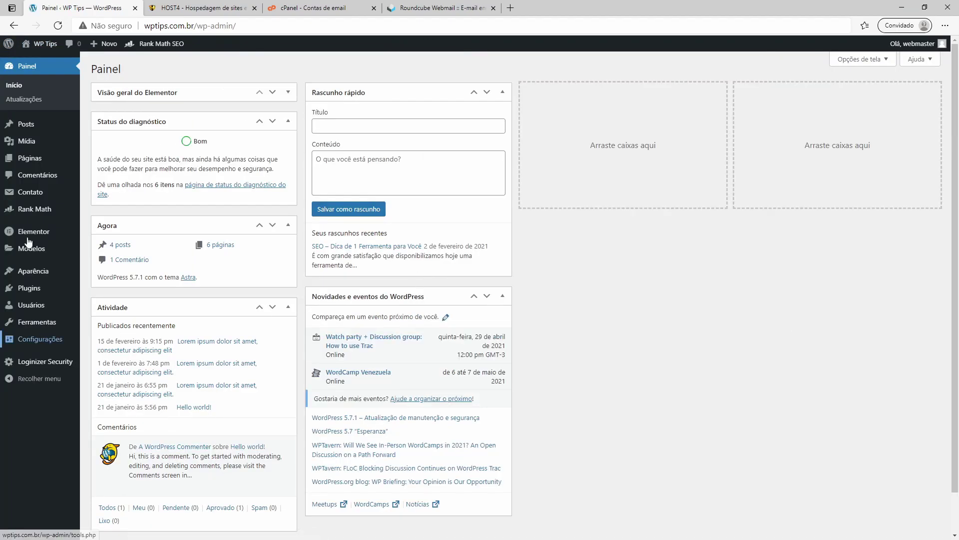
{"action": "mouse_move", "coordinate": [30, 192]}
{"action": "left_click", "coordinate": [118, 199]}
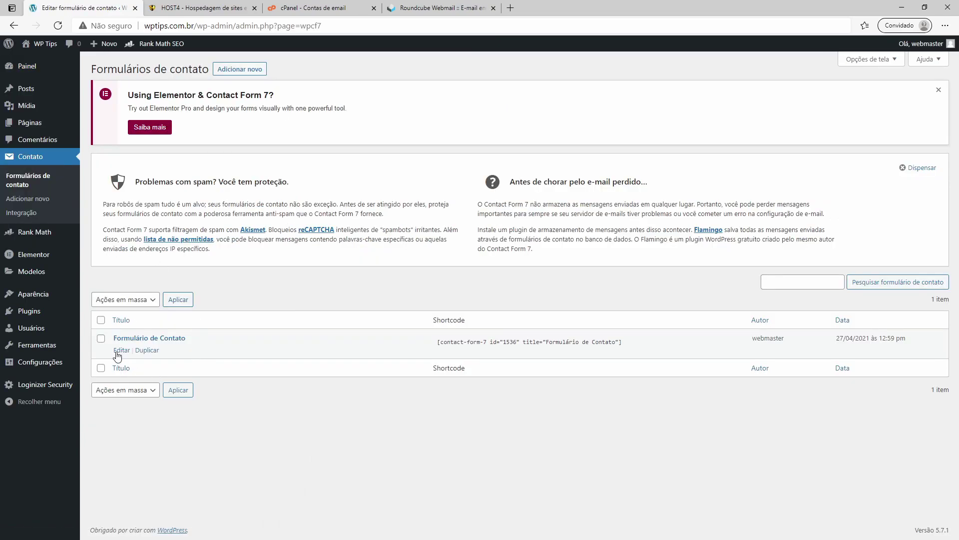
{"action": "left_click", "coordinate": [119, 351]}
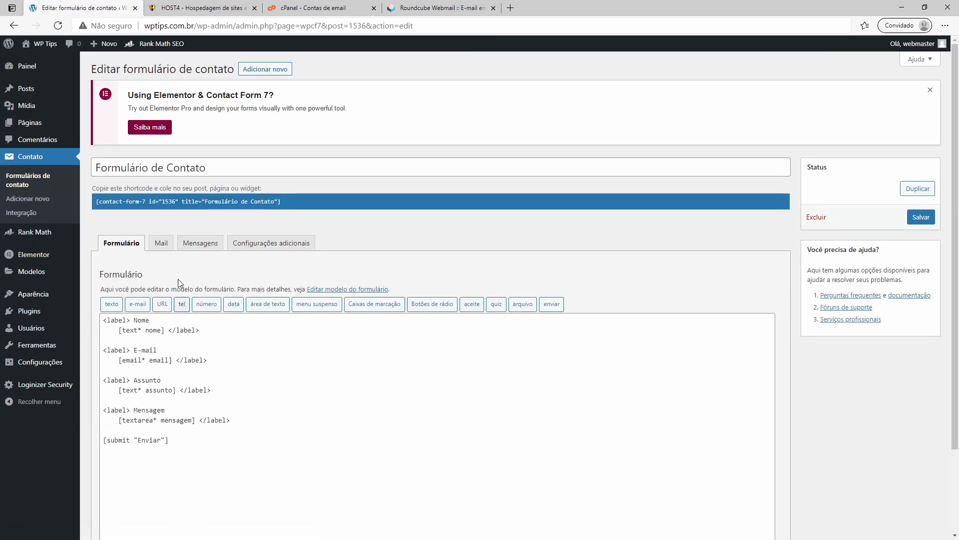
{"action": "left_click", "coordinate": [200, 243]}
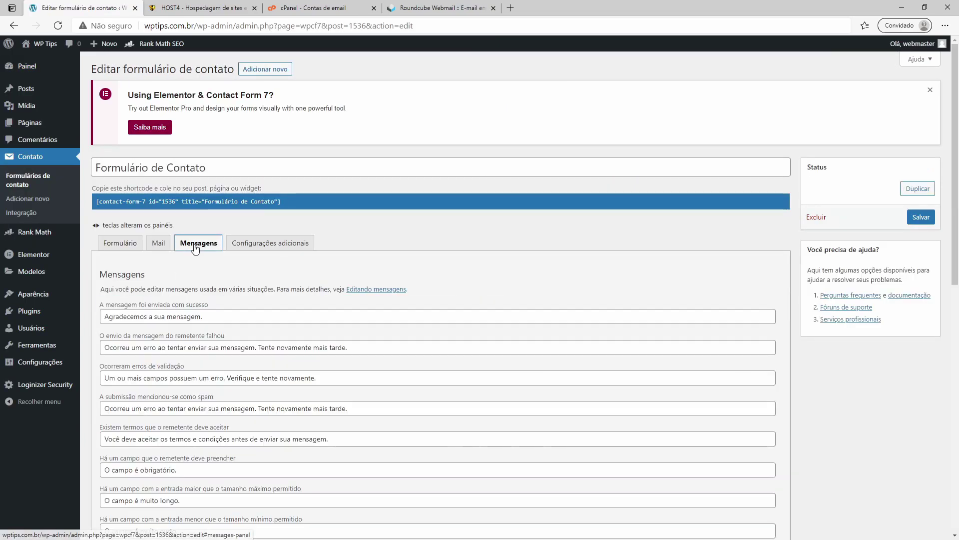
{"action": "scroll", "coordinate": [204, 246], "scroll_direction": "down", "scroll_amount": 2}
Step: Replace the success message with "A mensagem foi enviada com sucesso", save, then visit the site
{"action": "left_click", "coordinate": [127, 243]}
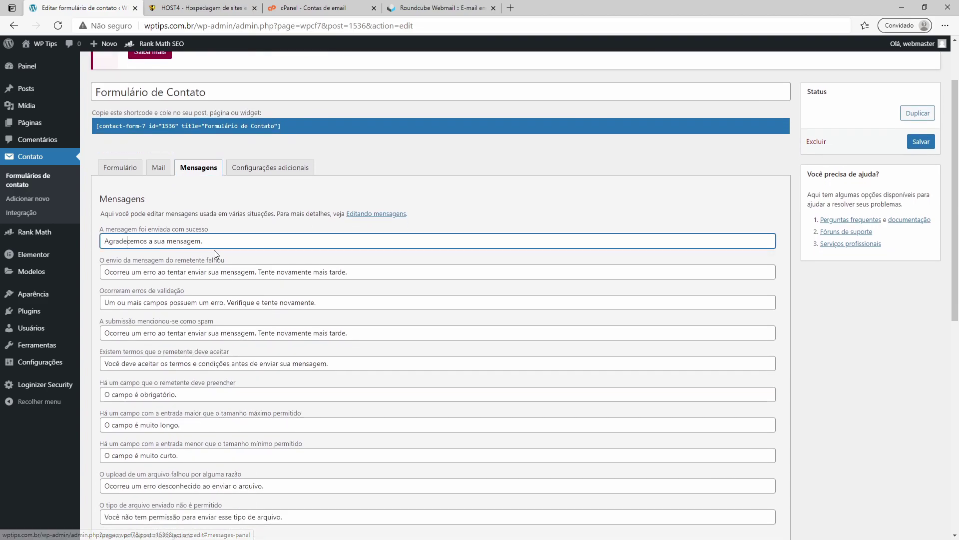
{"action": "left_click_drag", "start_coordinate": [217, 232], "coordinate": [111, 235]}
{"action": "left_click", "coordinate": [111, 241]}
{"action": "left_click_drag", "start_coordinate": [220, 241], "coordinate": [92, 243]}
{"action": "right_click", "coordinate": [103, 240]}
{"action": "left_click", "coordinate": [125, 285]}
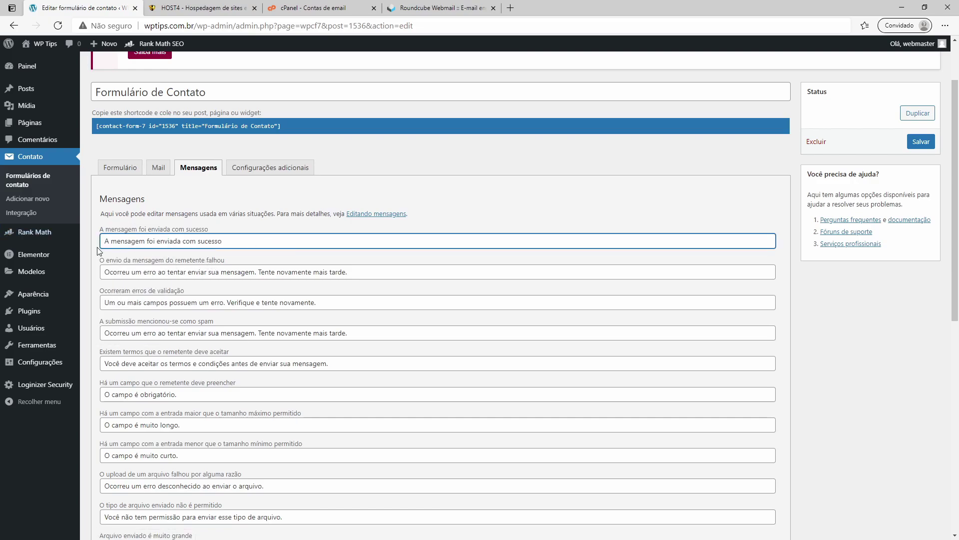
{"action": "left_click", "coordinate": [909, 145]}
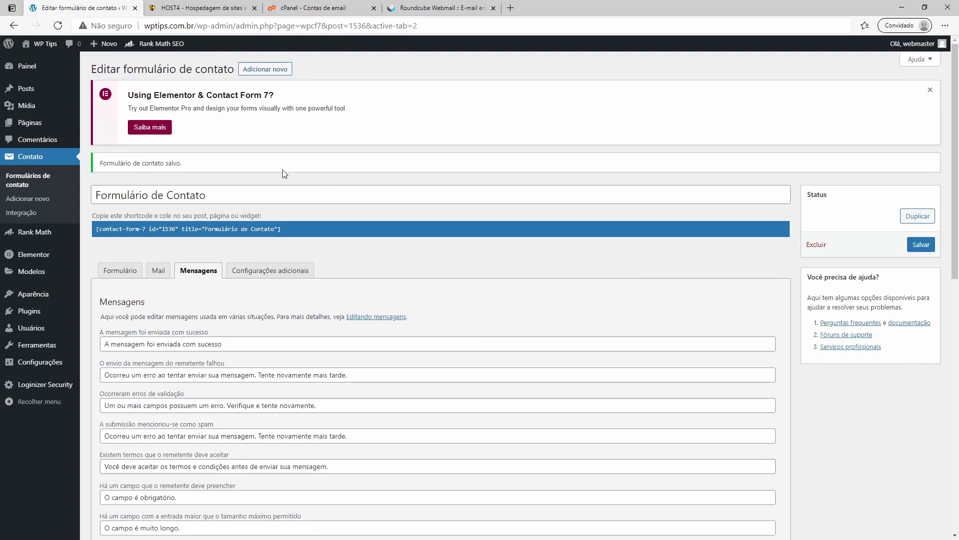
{"action": "left_click", "coordinate": [32, 62]}
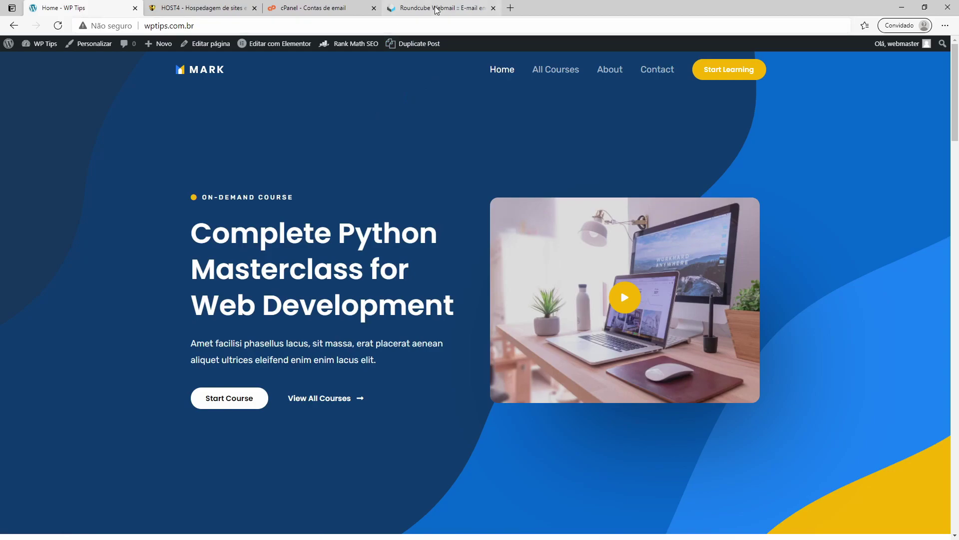
Step: Open the "teste 2" e-mail in Roundcube and confirm its body reads "teste teste"
{"action": "left_click", "coordinate": [439, 8]}
{"action": "left_click", "coordinate": [20, 106]}
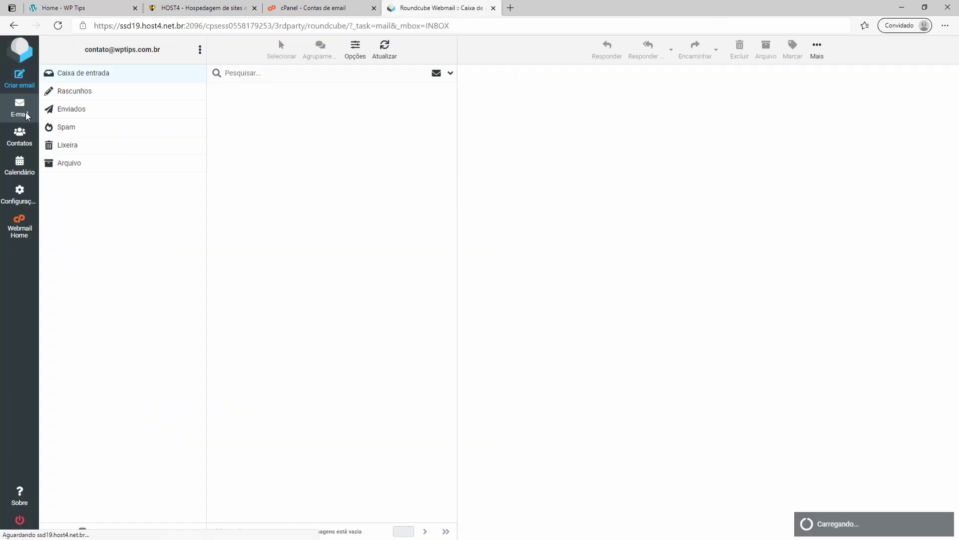
{"action": "left_click", "coordinate": [271, 112]}
{"action": "left_click", "coordinate": [274, 101]}
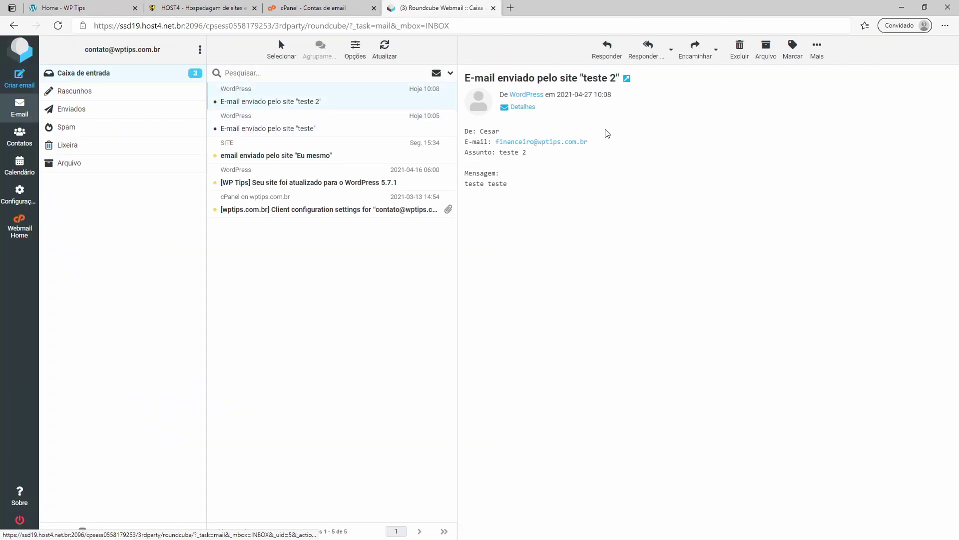
{"action": "left_click_drag", "start_coordinate": [467, 182], "coordinate": [514, 185]}
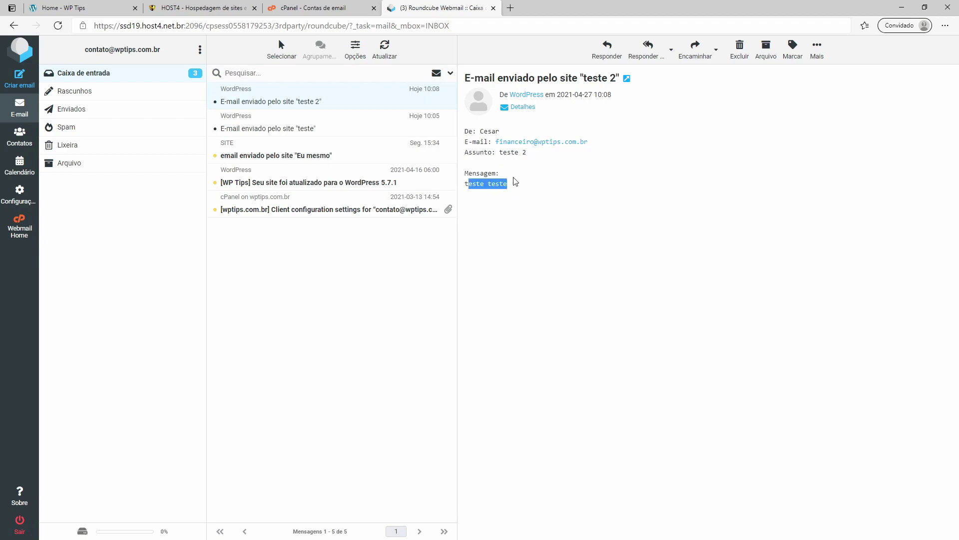
{"action": "left_click", "coordinate": [309, 8]}
Step: Return to the WP Tips site and open the Contact page
{"action": "left_click", "coordinate": [200, 8]}
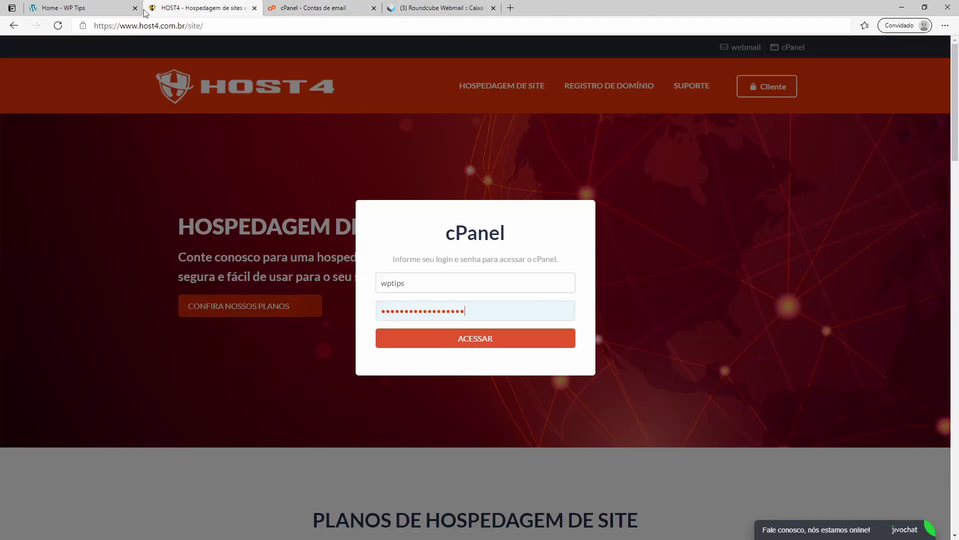
{"action": "left_click", "coordinate": [88, 10]}
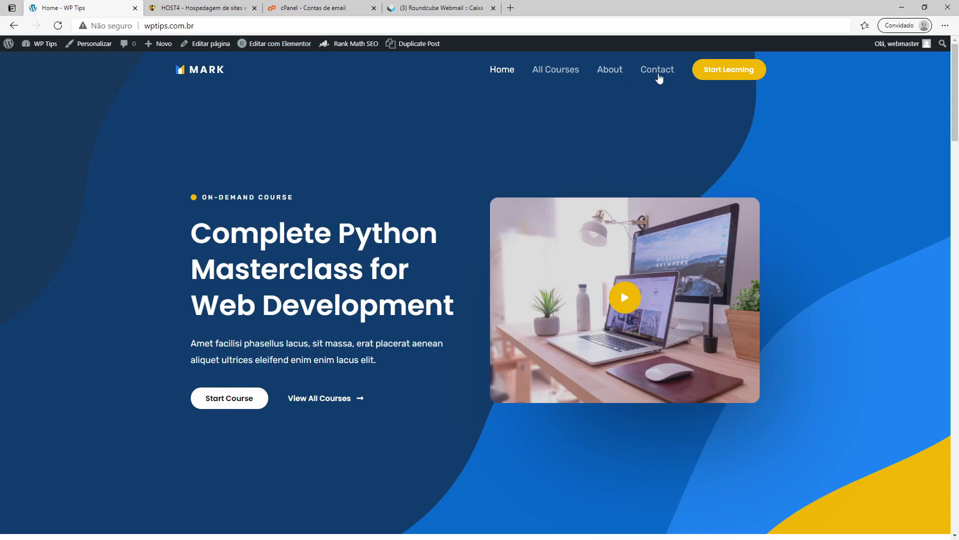
{"action": "left_click", "coordinate": [658, 71]}
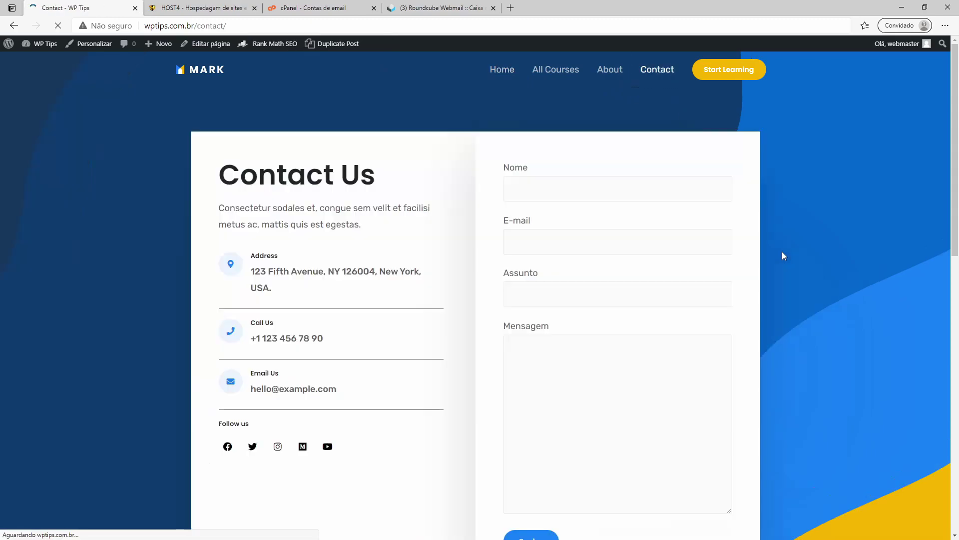
{"action": "scroll", "coordinate": [634, 176], "scroll_direction": "down", "scroll_amount": 1}
Step: Fill in name, e-mail, subject teste 3 and message, send, and check the success text
{"action": "left_click", "coordinate": [573, 121]}
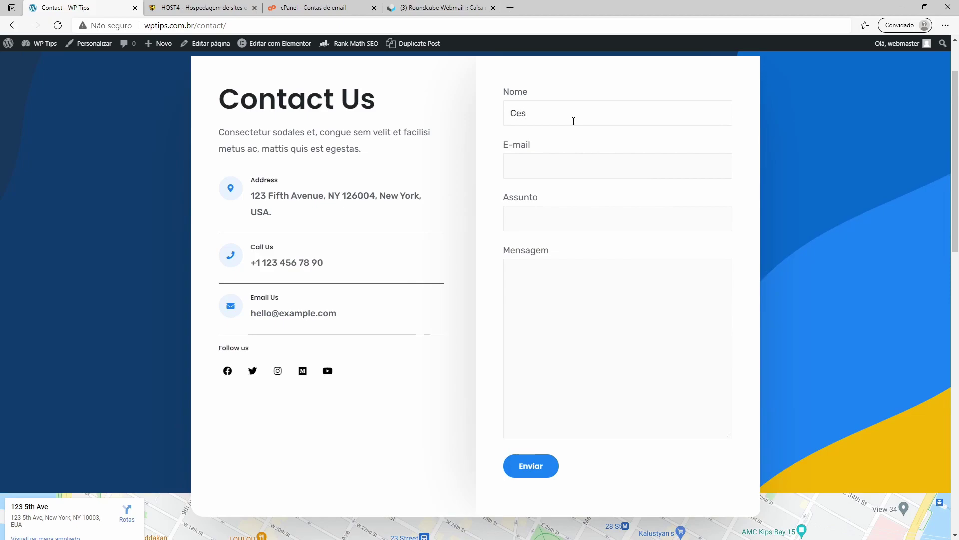
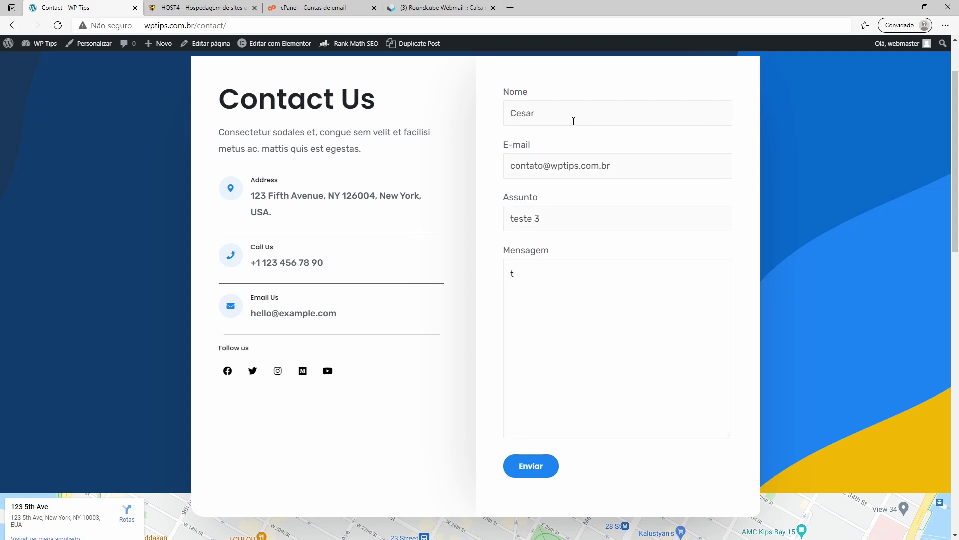
{"action": "type", "text": "ndo"}
{"action": "left_click", "coordinate": [527, 469]}
{"action": "scroll", "coordinate": [779, 332], "scroll_direction": "down", "scroll_amount": 3}
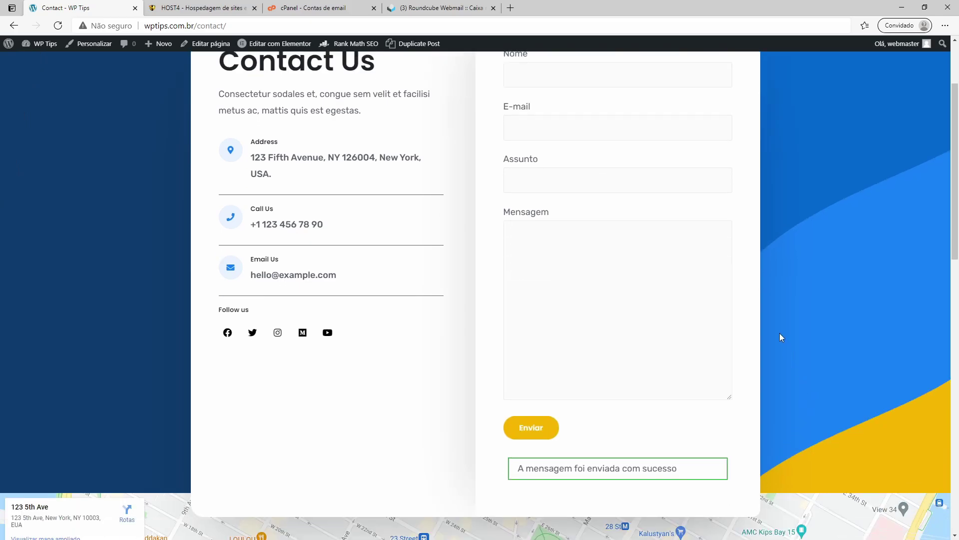
{"action": "left_click_drag", "start_coordinate": [518, 359], "coordinate": [685, 358]}
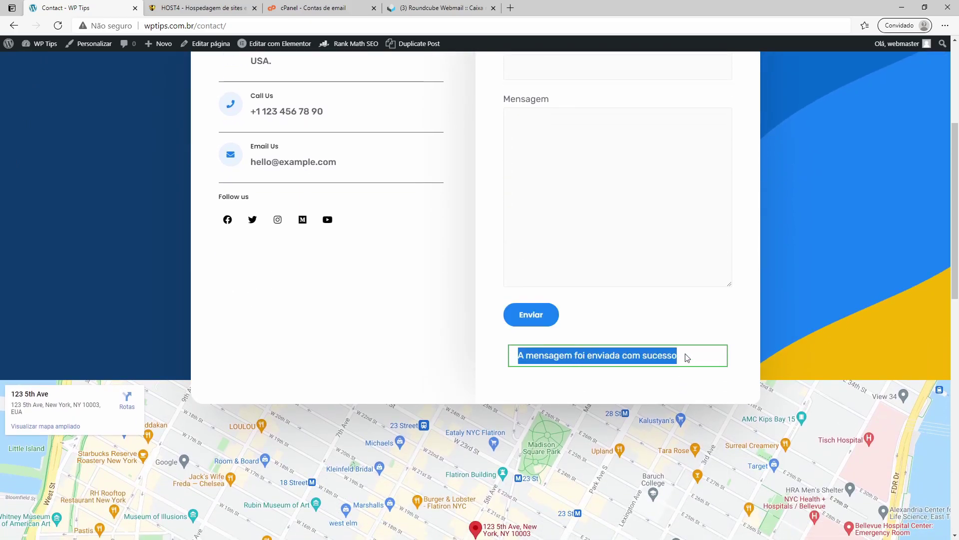
{"action": "left_click", "coordinate": [685, 358]}
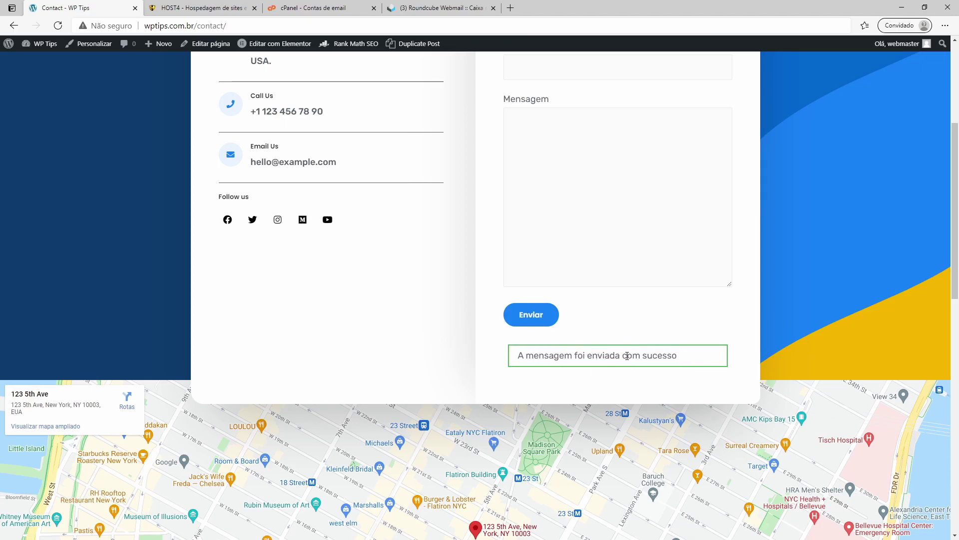
{"action": "scroll", "coordinate": [473, 300], "scroll_direction": "up", "scroll_amount": 5}
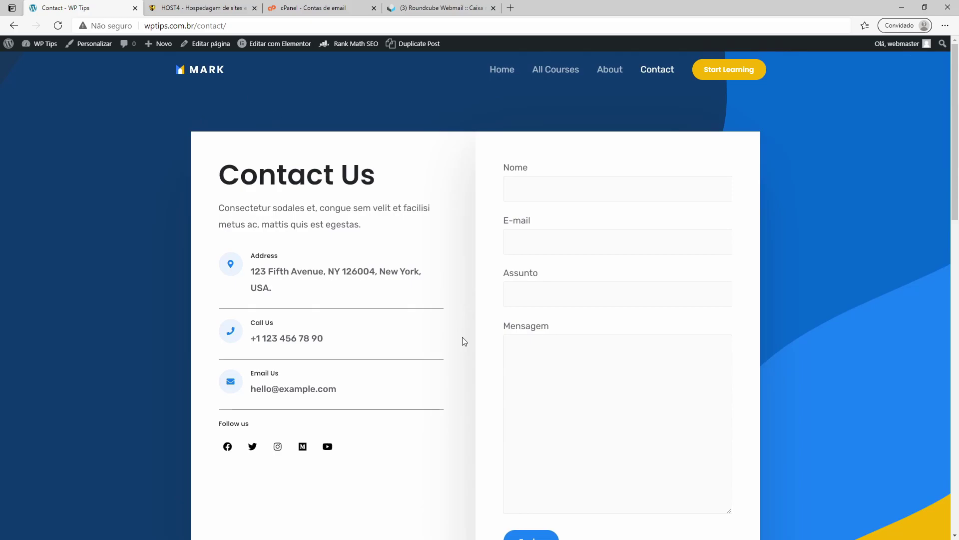
Step: Go from the dashboard to Contato > Formulários de contato and edit Formulário de Contato
{"action": "left_click", "coordinate": [342, 8]}
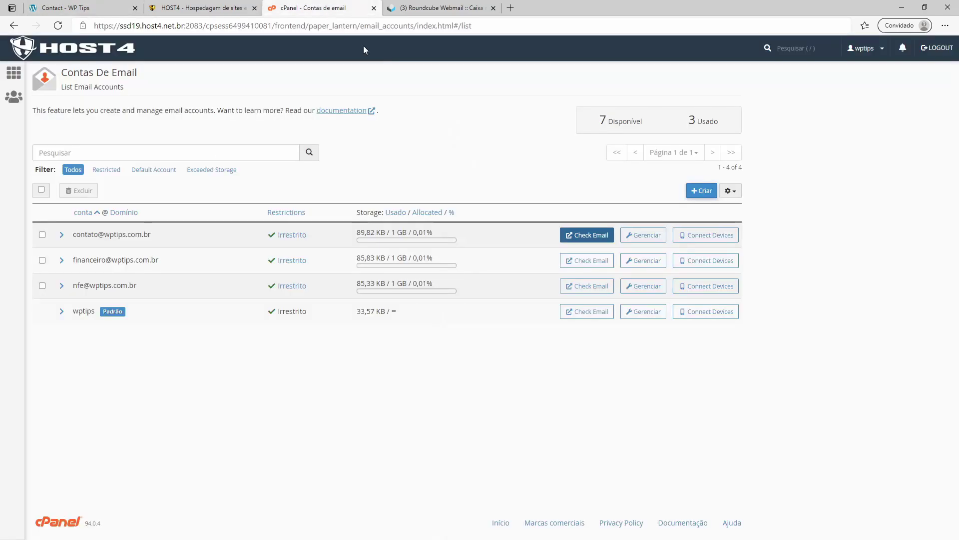
{"action": "left_click", "coordinate": [64, 8]}
{"action": "mouse_move", "coordinate": [40, 44]}
{"action": "left_click", "coordinate": [40, 61]}
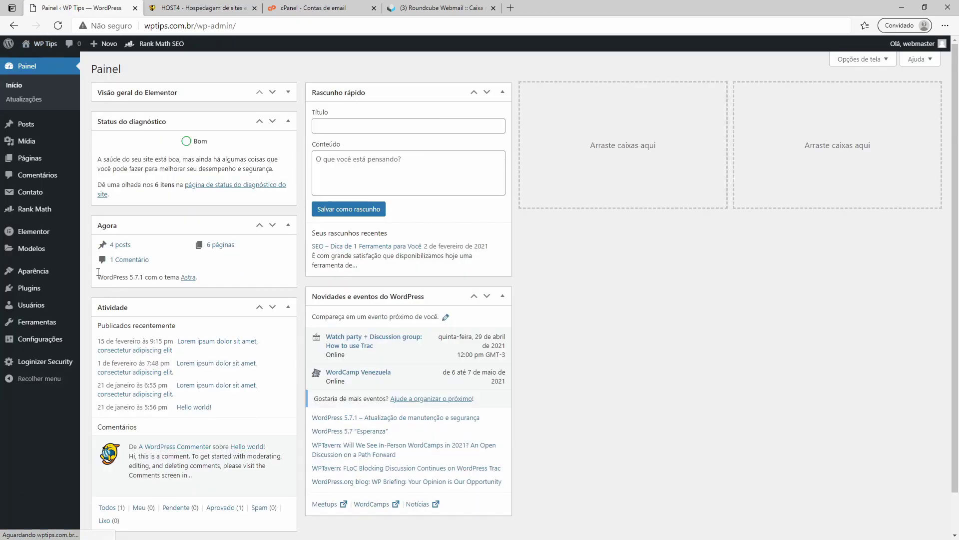
{"action": "mouse_move", "coordinate": [33, 193]}
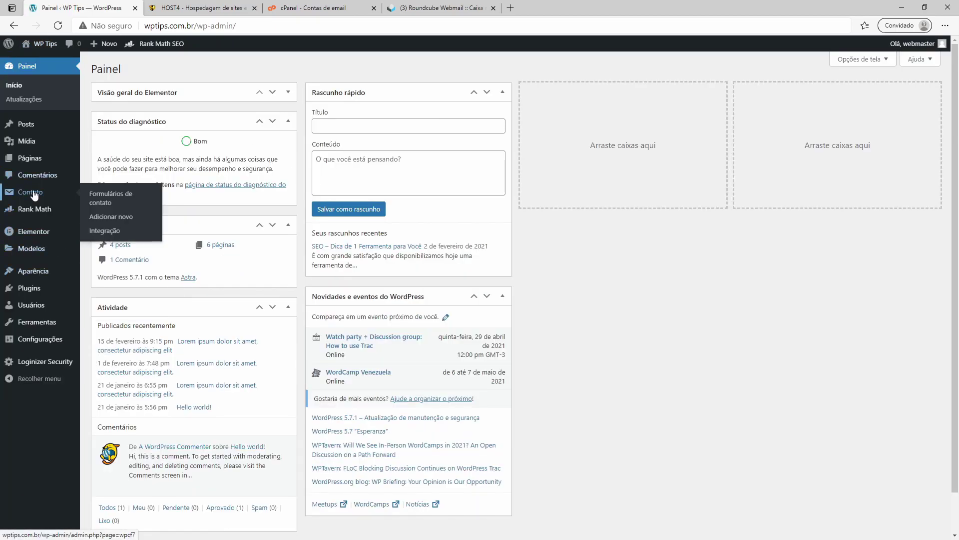
{"action": "left_click", "coordinate": [97, 198]}
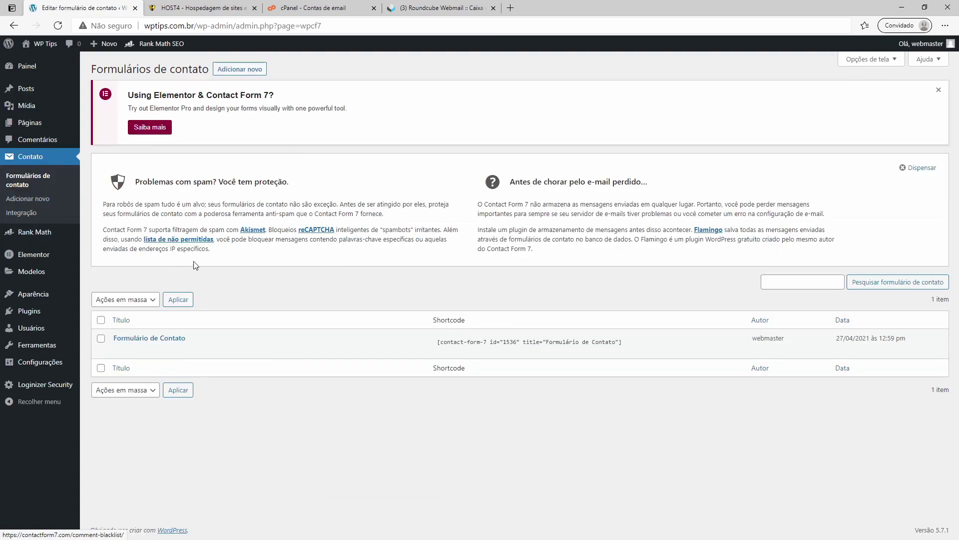
{"action": "left_click", "coordinate": [121, 350]}
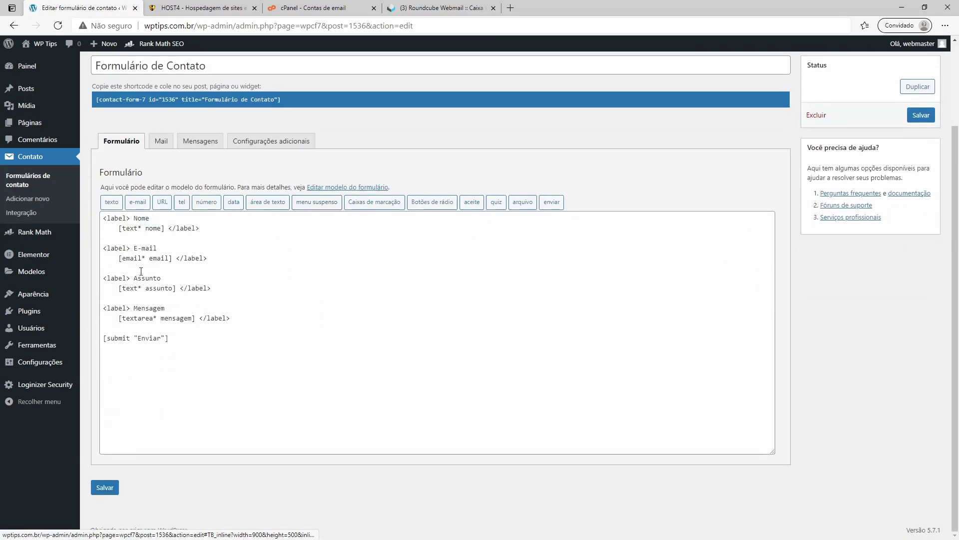
Step: Place the caret in the form template just above the Mensagem block
{"action": "left_click_drag", "start_coordinate": [103, 218], "coordinate": [107, 259]}
{"action": "left_click", "coordinate": [221, 278]}
{"action": "left_click", "coordinate": [215, 299]}
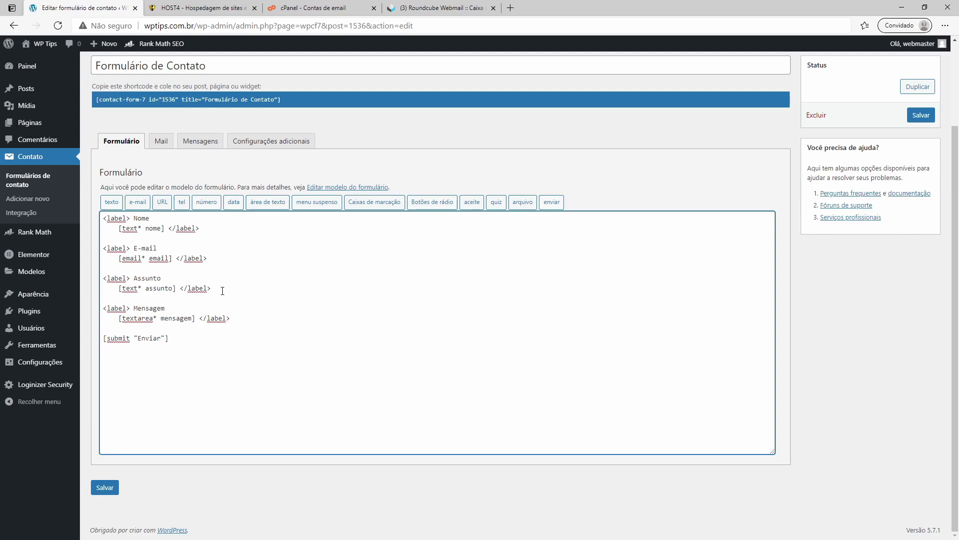
Step: Duplicate the Nome field block on a new line below the E-mail block
{"action": "left_click_drag", "start_coordinate": [216, 260], "coordinate": [109, 251]}
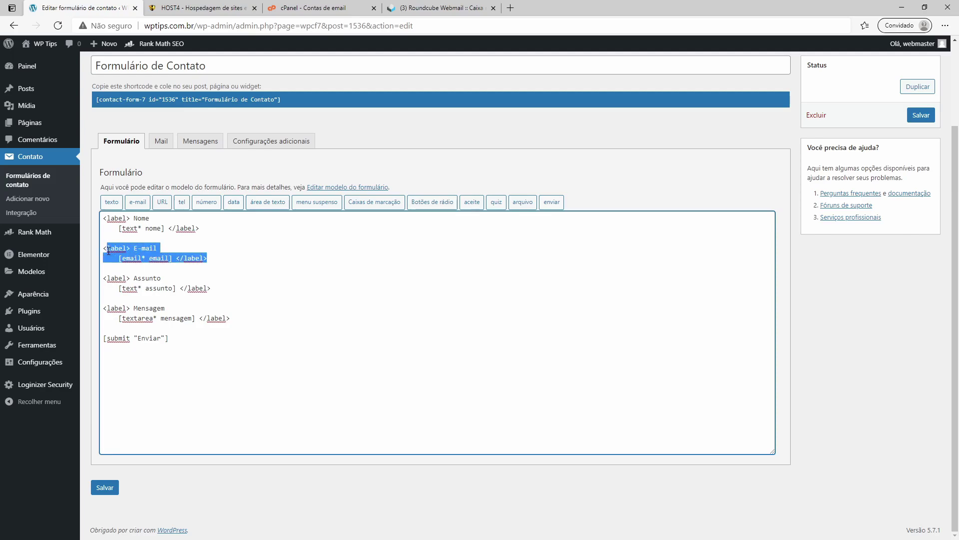
{"action": "left_click", "coordinate": [227, 264]}
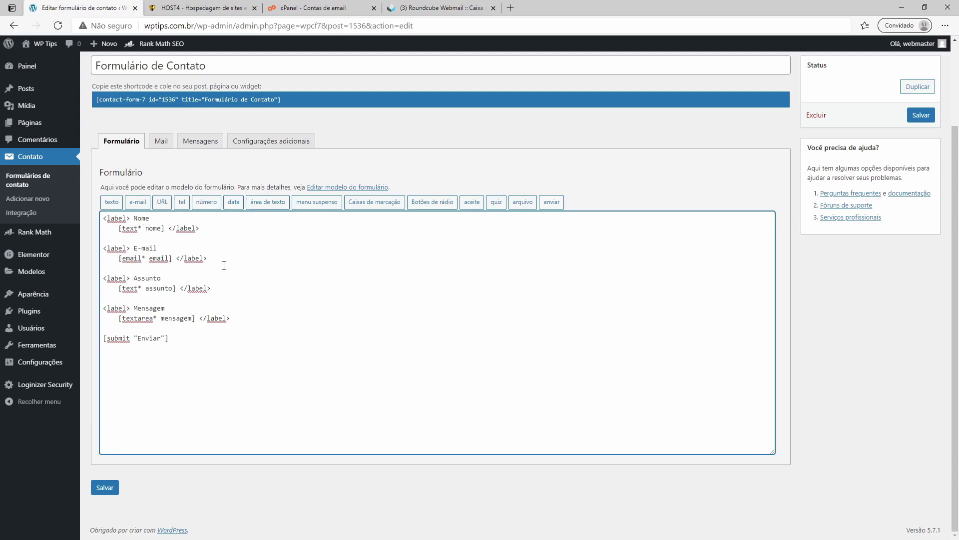
{"action": "key", "text": "Return"}
{"action": "left_click_drag", "start_coordinate": [201, 229], "coordinate": [96, 220]}
{"action": "key", "text": "ctrl+c"}
{"action": "left_click", "coordinate": [121, 272]}
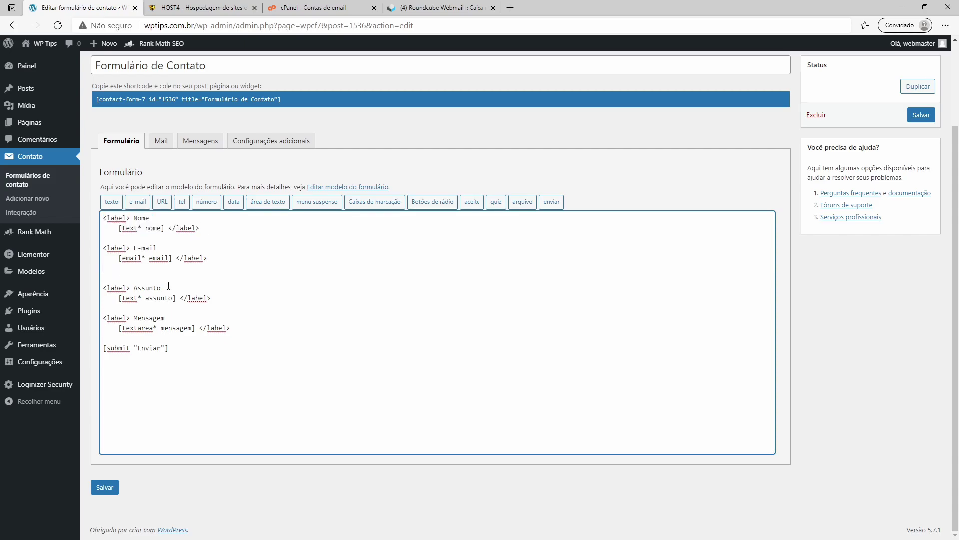
{"action": "key", "text": "Return"}
{"action": "key", "text": "ctrl+v"}
Step: Relabel the copy as Telefone with tag [text* telefone] and save the form
{"action": "double_click", "coordinate": [143, 278]}
{"action": "type", "text": "Tele"}
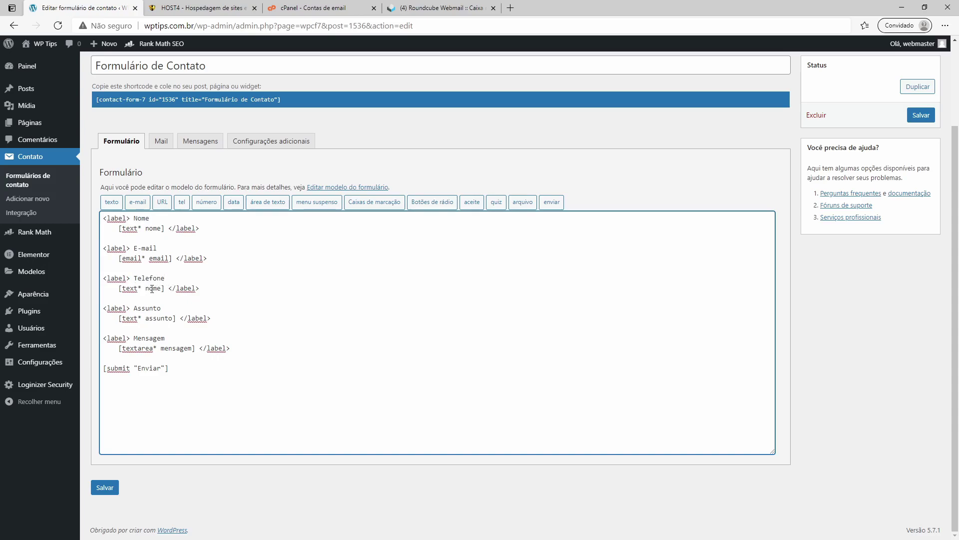
{"action": "double_click", "coordinate": [152, 288]}
{"action": "type", "text": "telefone"}
{"action": "left_click", "coordinate": [116, 485]}
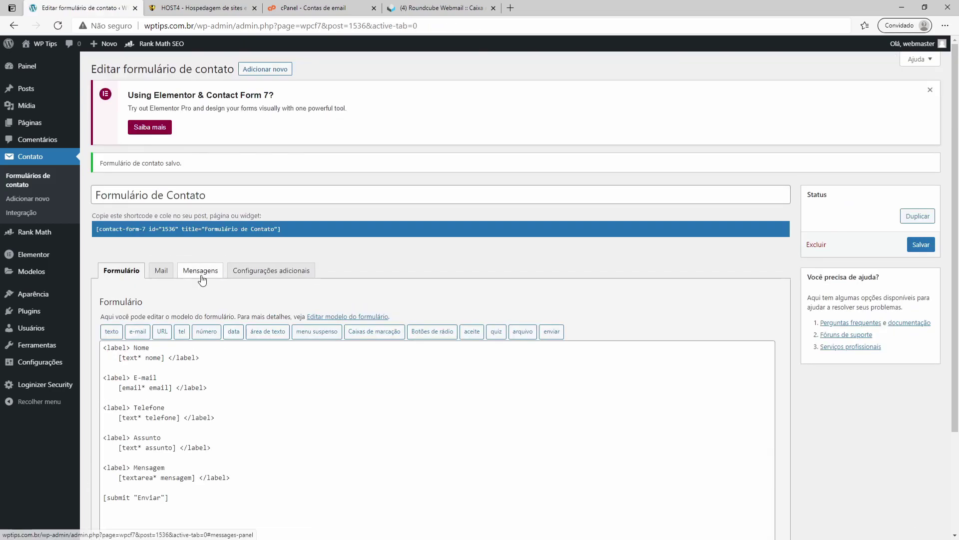
Step: Duplicate the E-mail line in the Mail tab's message body
{"action": "left_click", "coordinate": [202, 272]}
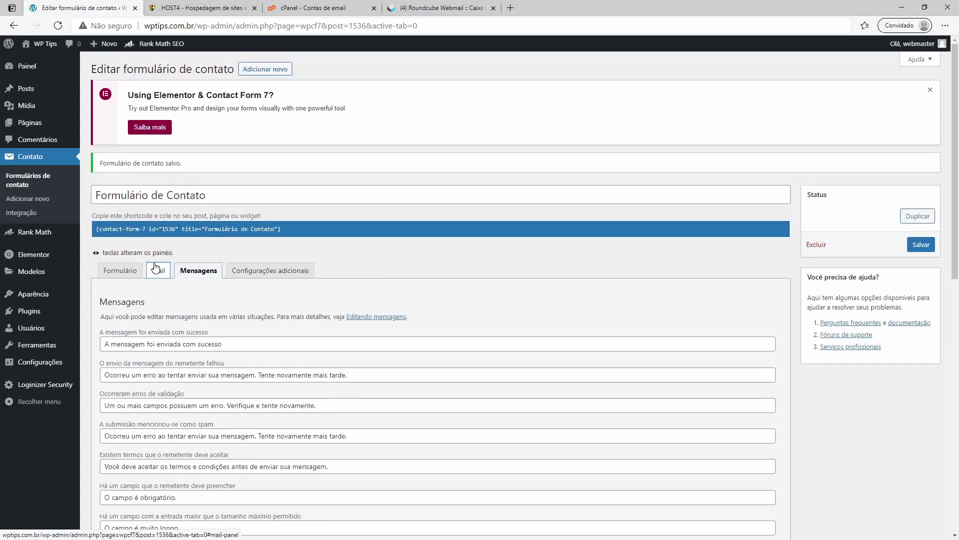
{"action": "left_click", "coordinate": [156, 269]}
{"action": "scroll", "coordinate": [392, 293], "scroll_direction": "down", "scroll_amount": 5}
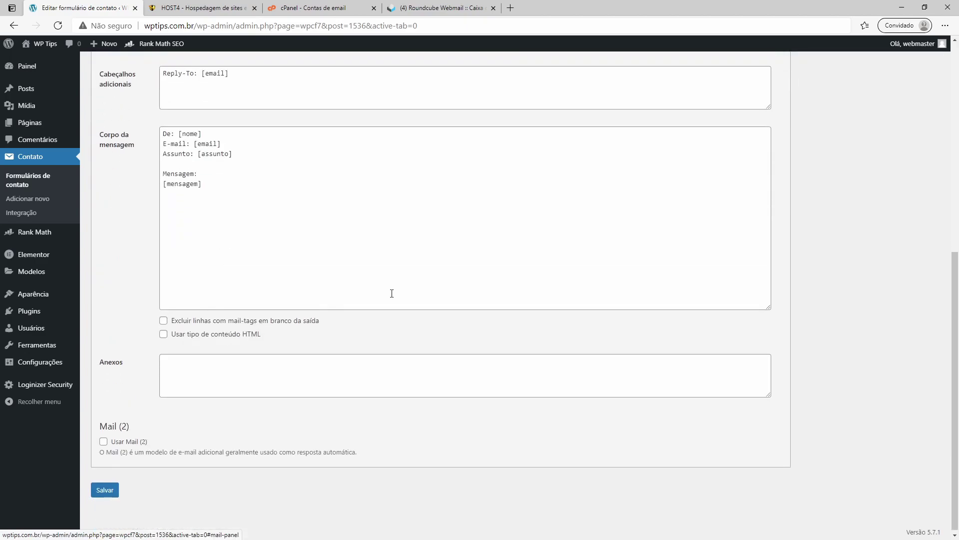
{"action": "scroll", "coordinate": [391, 293], "scroll_direction": "up", "scroll_amount": 5}
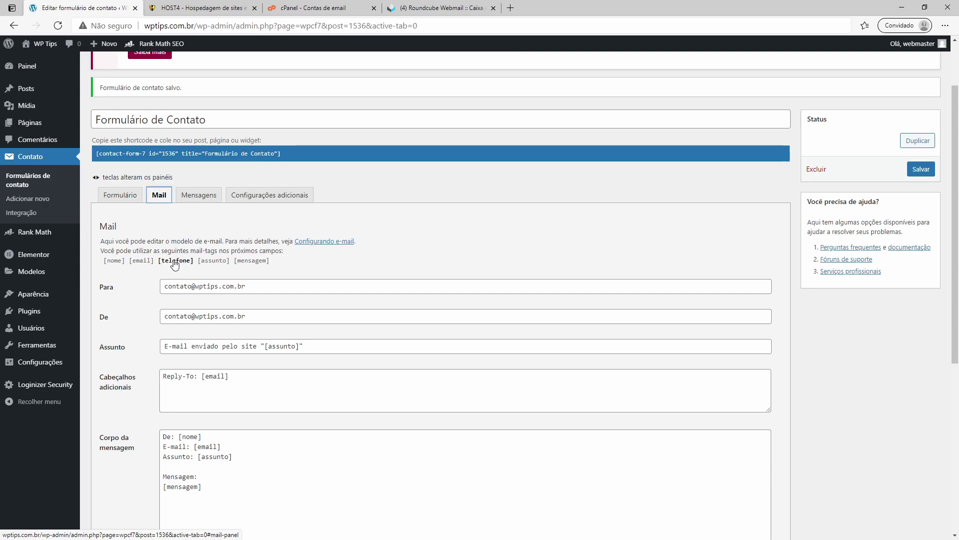
{"action": "scroll", "coordinate": [189, 473], "scroll_direction": "down", "scroll_amount": 2}
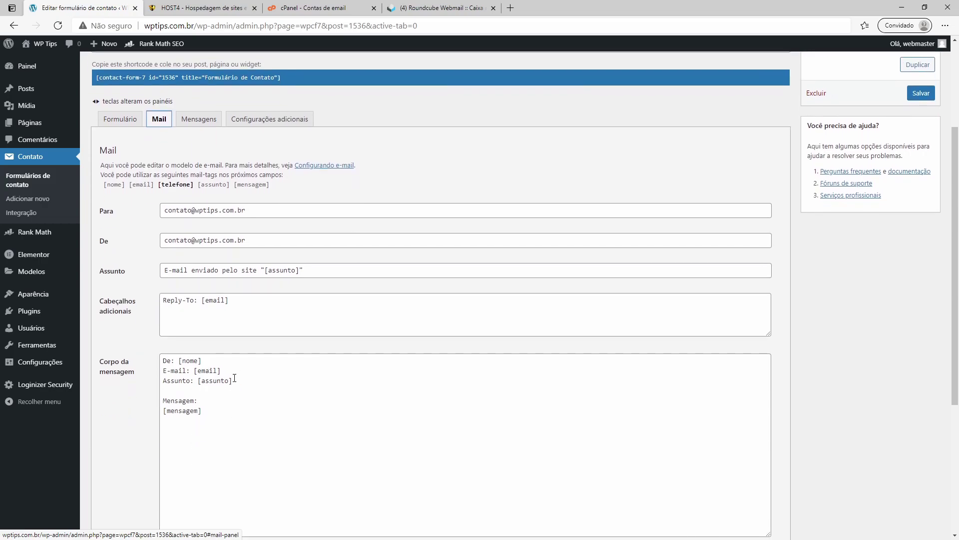
{"action": "triple_click", "coordinate": [240, 371]}
{"action": "key", "text": "ctrl+c"}
{"action": "key", "text": "End"}
{"action": "key", "text": "Return"}
{"action": "key", "text": "ctrl+v"}
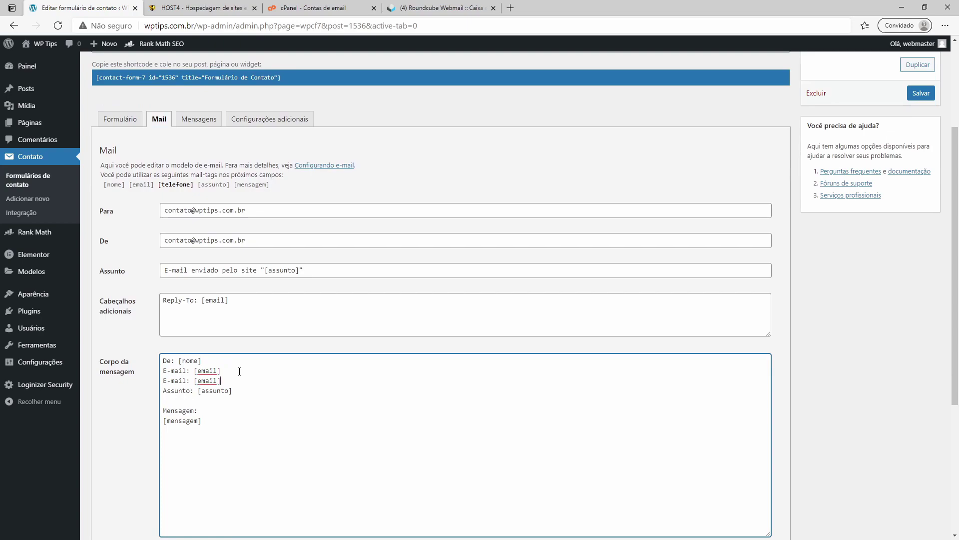
Step: Change the copied line to Telefone: [telefone] and save the mail settings
{"action": "left_click_drag", "start_coordinate": [187, 383], "coordinate": [155, 387]}
{"action": "type", "text": "Telefone"}
{"action": "double_click", "coordinate": [222, 381]}
{"action": "type", "text": "t"}
{"action": "scroll", "coordinate": [211, 390], "scroll_direction": "down", "scroll_amount": 5}
{"action": "left_click", "coordinate": [105, 490]}
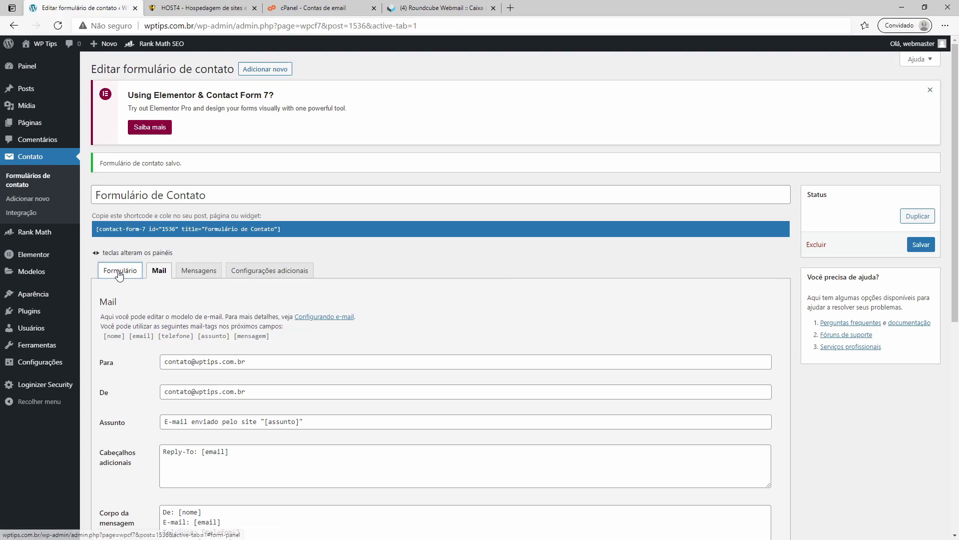
Step: Review the form template and the updated mail message body
{"action": "left_click", "coordinate": [121, 270]}
{"action": "scroll", "coordinate": [141, 305], "scroll_direction": "down", "scroll_amount": 2}
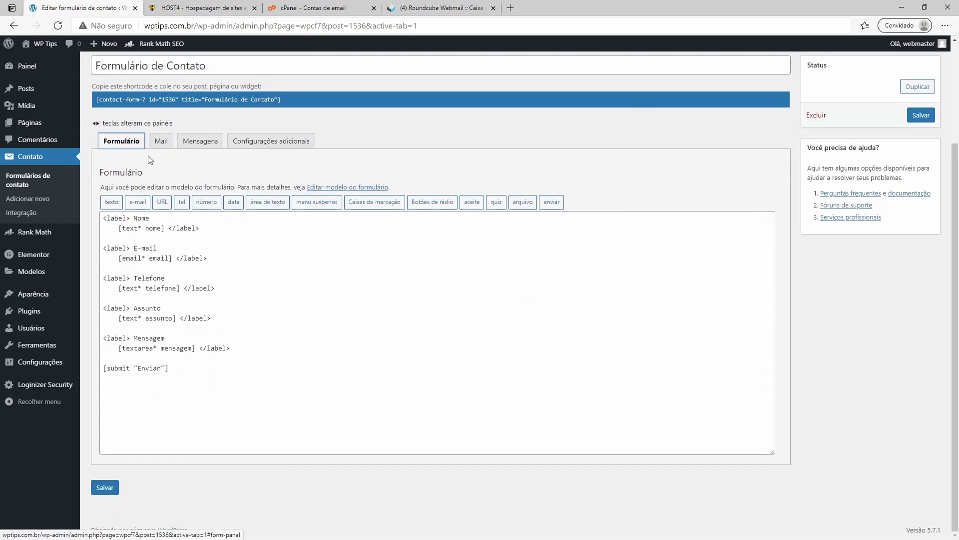
{"action": "left_click", "coordinate": [159, 141]}
{"action": "scroll", "coordinate": [241, 400], "scroll_direction": "down", "scroll_amount": 3}
{"action": "left_click", "coordinate": [205, 285]}
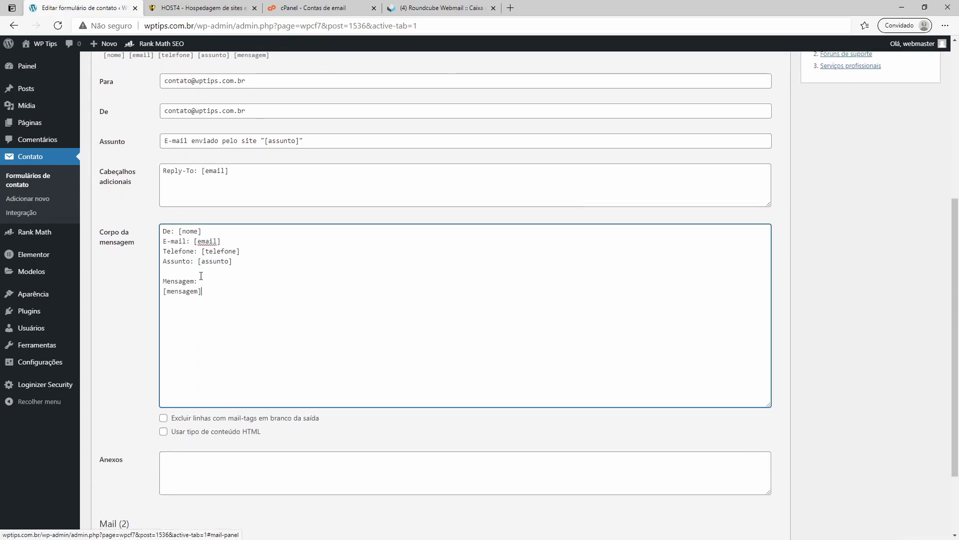
{"action": "key", "text": "ctrl+a"}
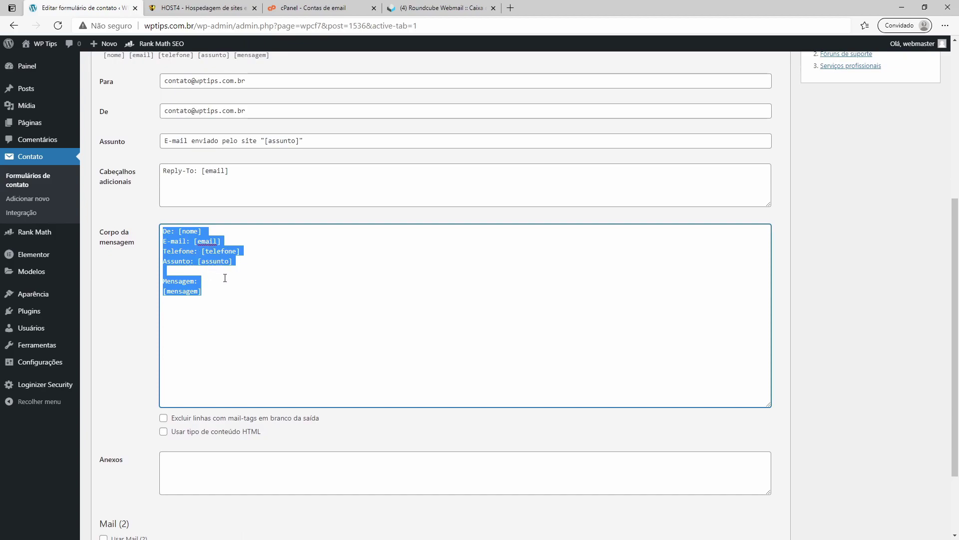
{"action": "left_click", "coordinate": [225, 261]}
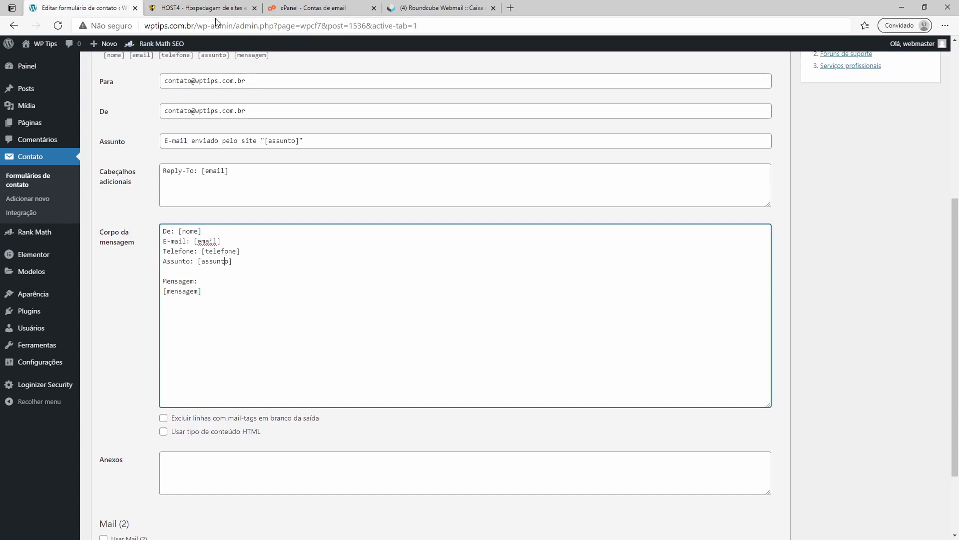
Step: View the live Contact page in a new tab, now showing the Telefone field
{"action": "right_click", "coordinate": [46, 59]}
{"action": "left_click", "coordinate": [64, 67]}
{"action": "left_click", "coordinate": [200, 8]}
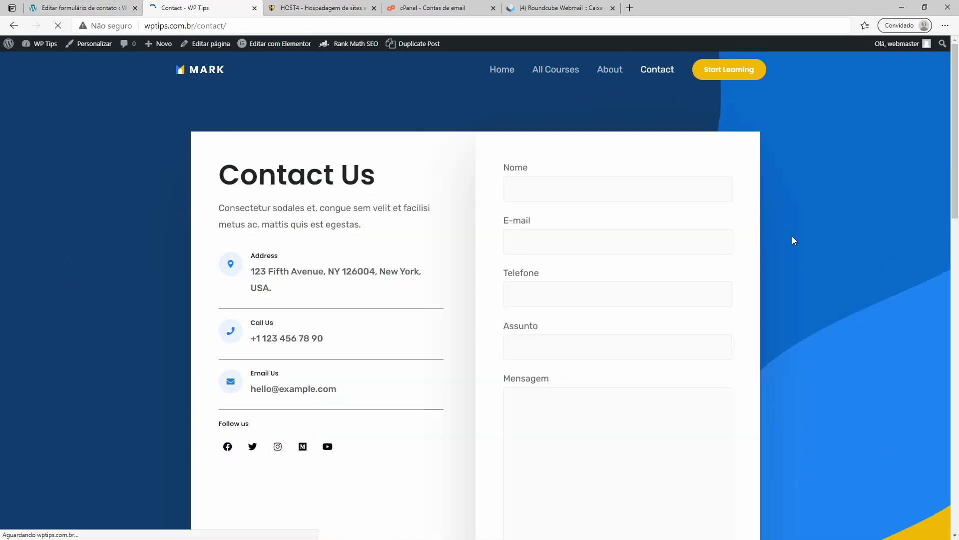
{"action": "scroll", "coordinate": [557, 205], "scroll_direction": "down", "scroll_amount": 2}
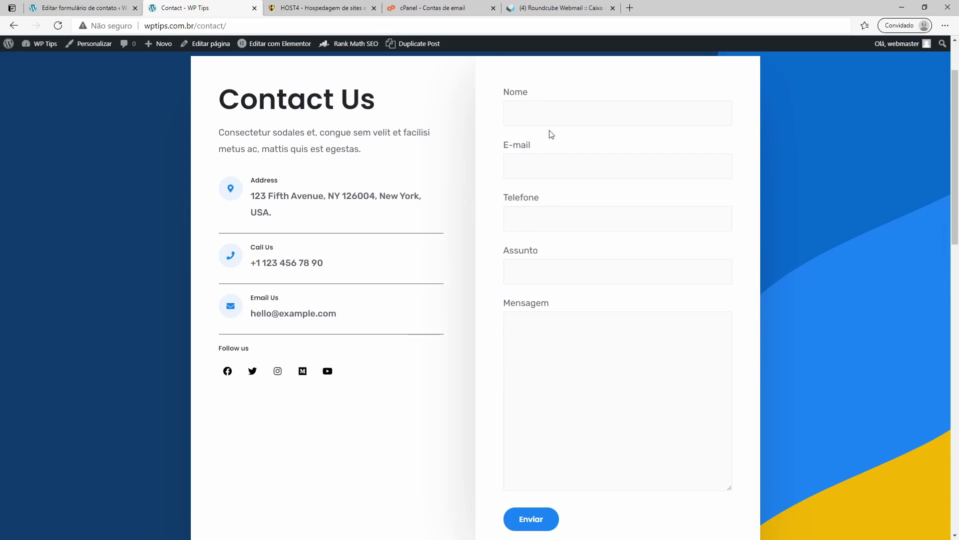